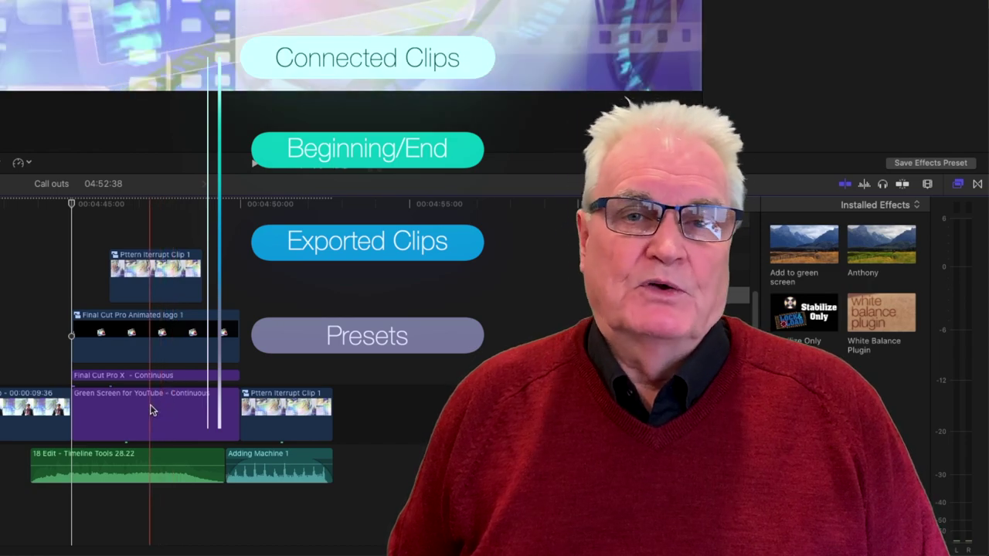
- Delete Pttern Iterrupt Clip 1 with its audio, undo it, then check the project's start and end
left_click(283, 417)
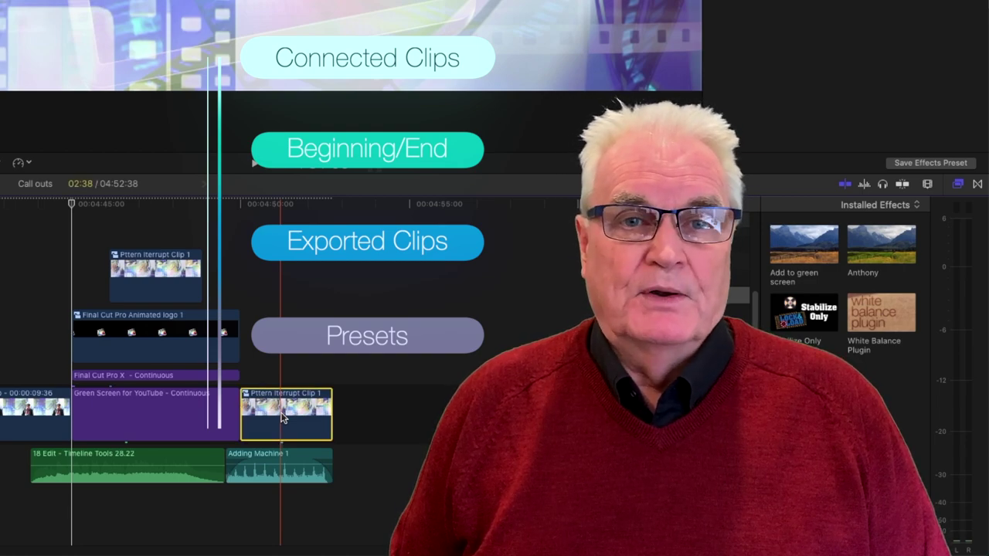
key("Delete")
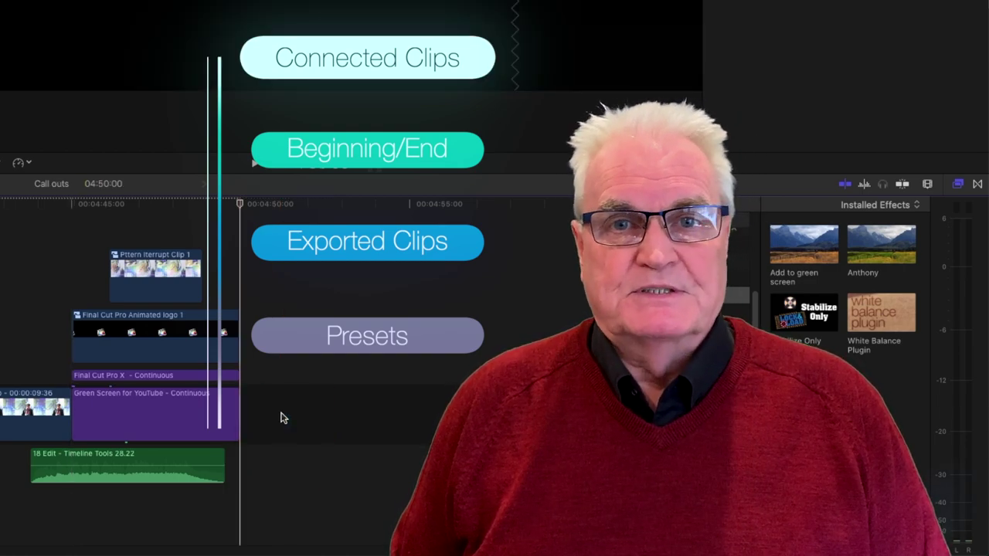
key("ctrl+z")
key("Home")
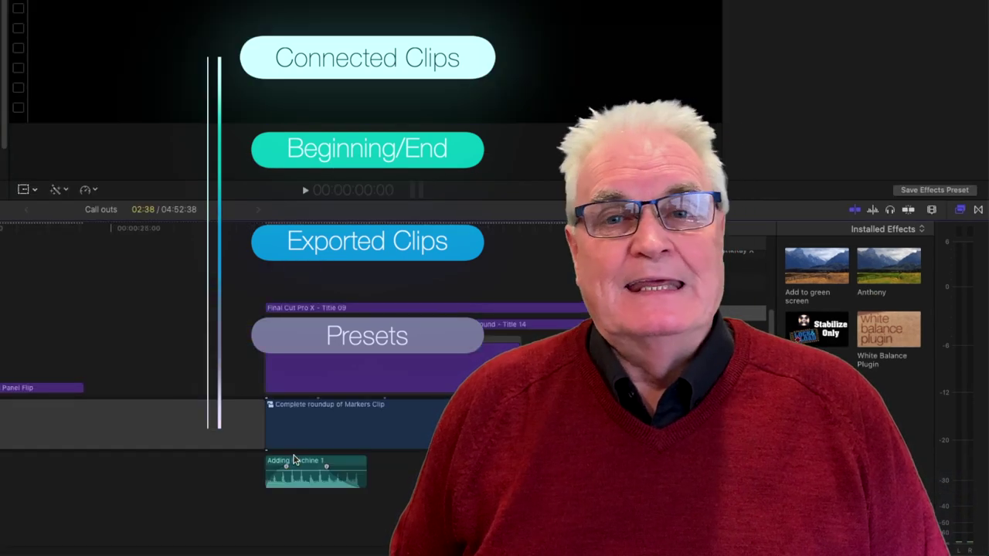
key("End")
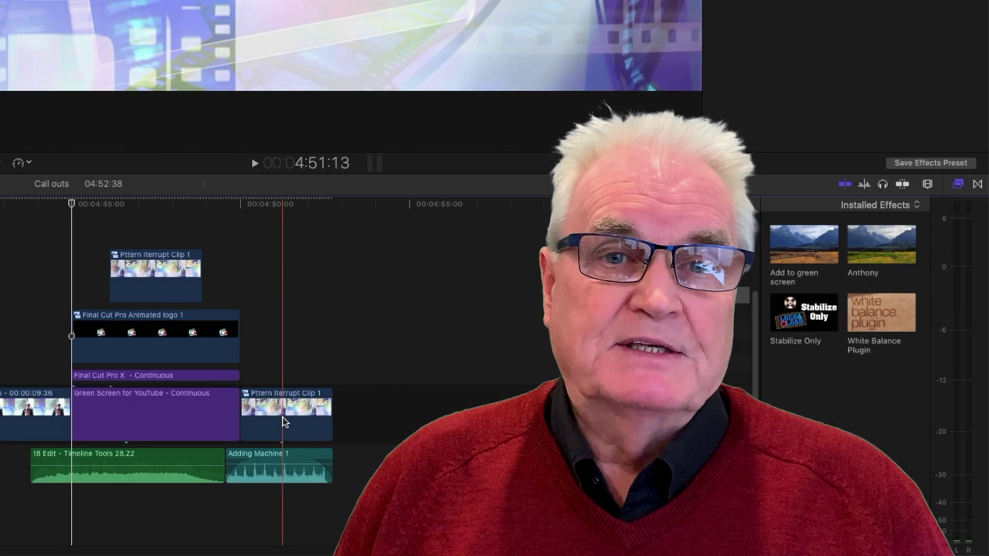
- Delete the Green Screen for YouTube clip with its connected clips, then restore it
left_click(282, 418)
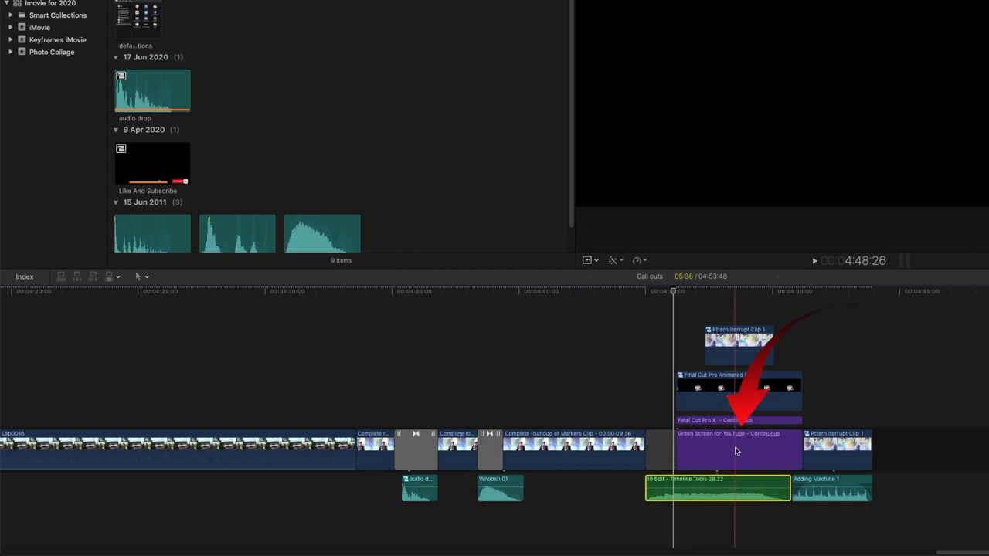
left_click(735, 451)
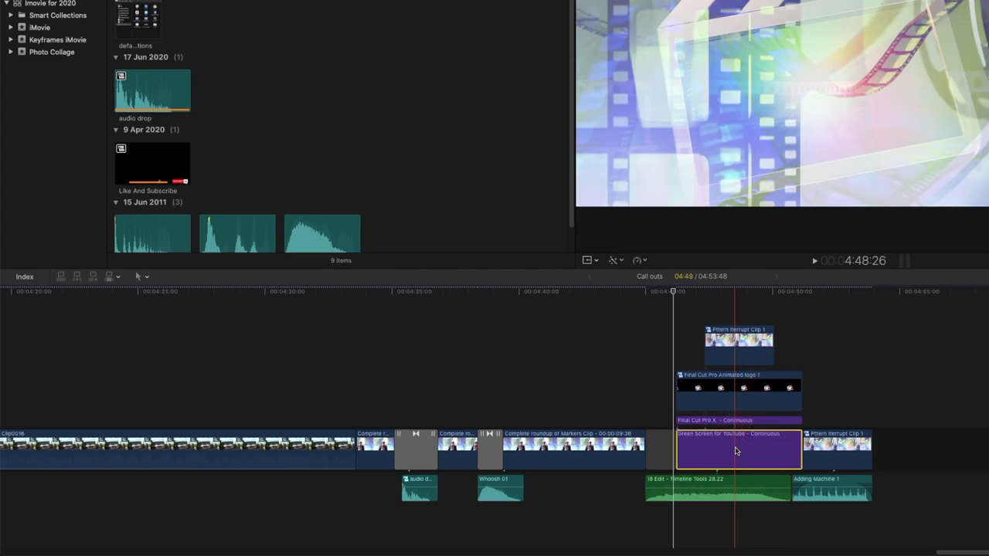
key("Delete")
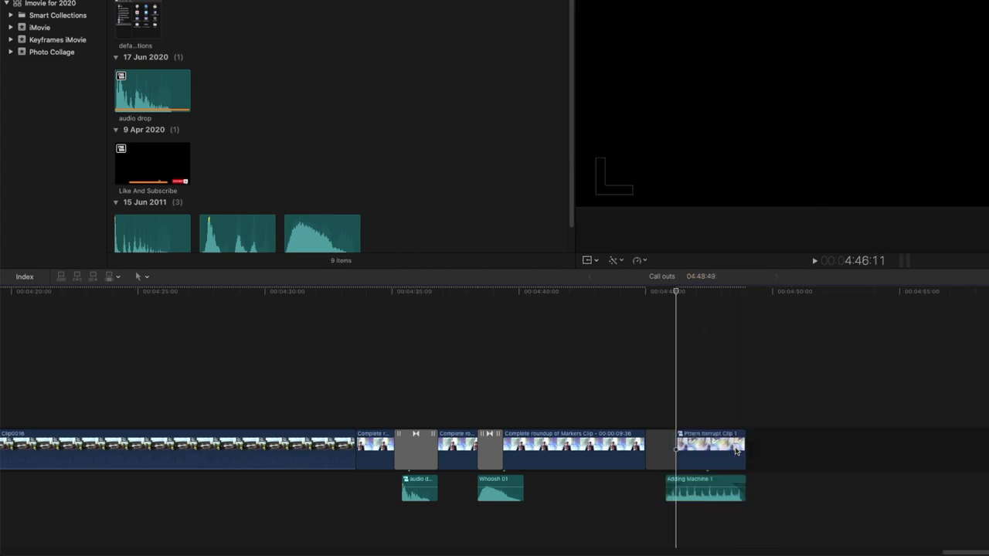
key("super+z")
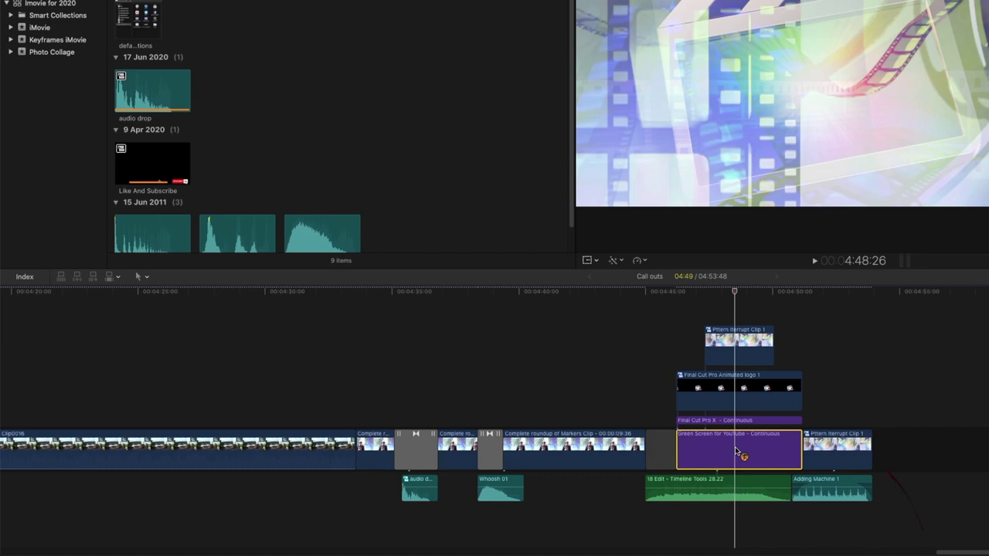
- Move the Green Screen clip earlier in the timeline, then undo the move
scroll(735, 446, "left", 2)
scroll(736, 450, "left", 2)
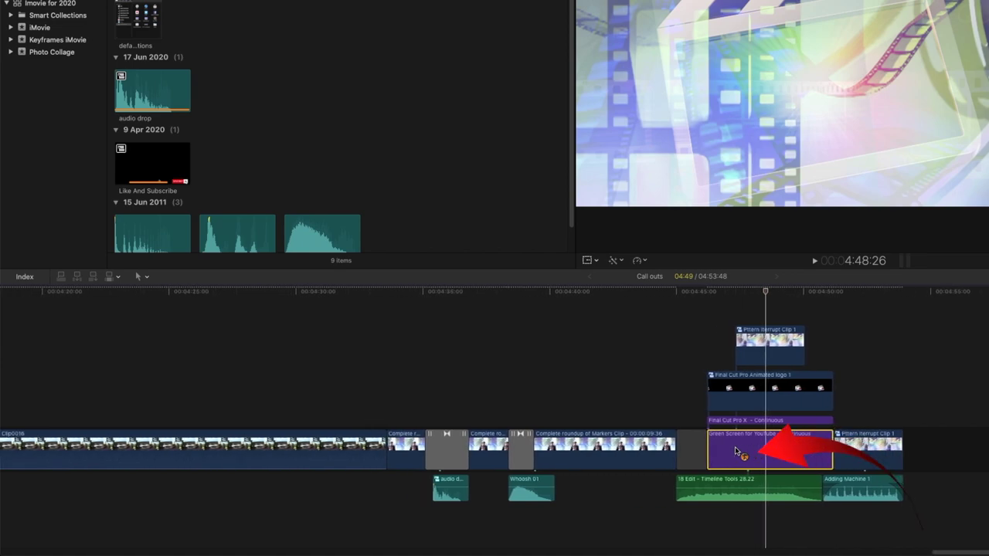
mouse_move(735, 450)
left_mouse_down()
mouse_move(606, 437)
mouse_move(427, 441)
left_mouse_up()
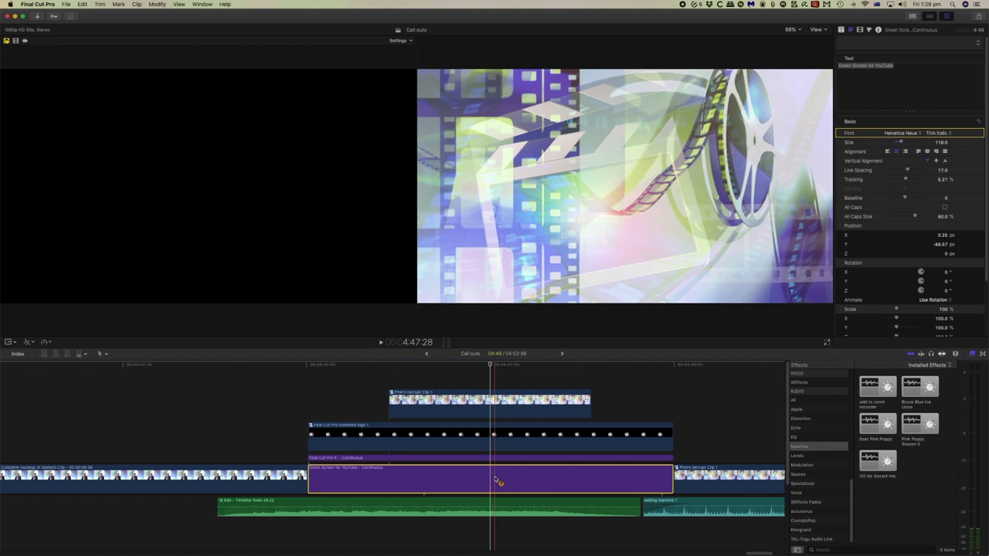
key("super+z")
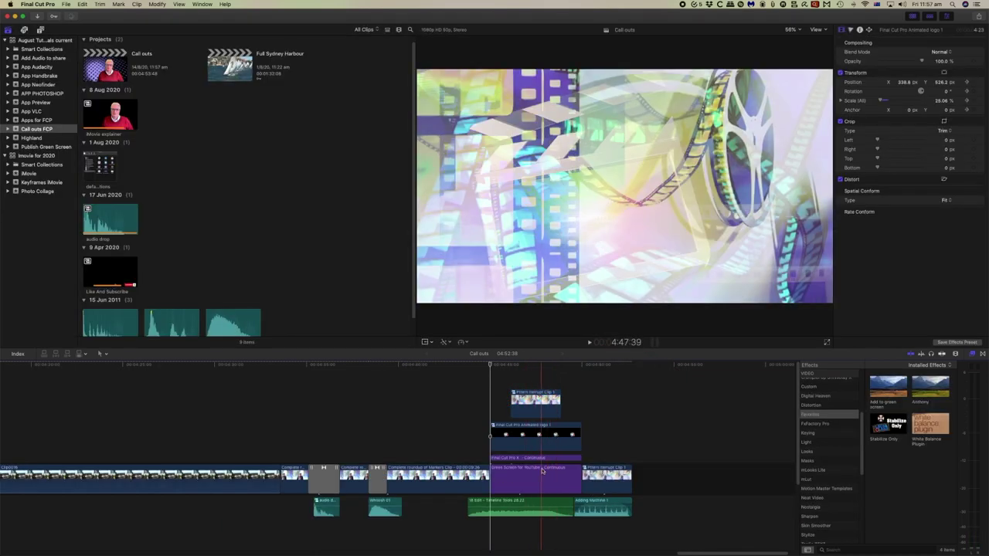
- Delete the final Pttern Iterrupt Clip 1 together with its audio
mouse_move(523, 504)
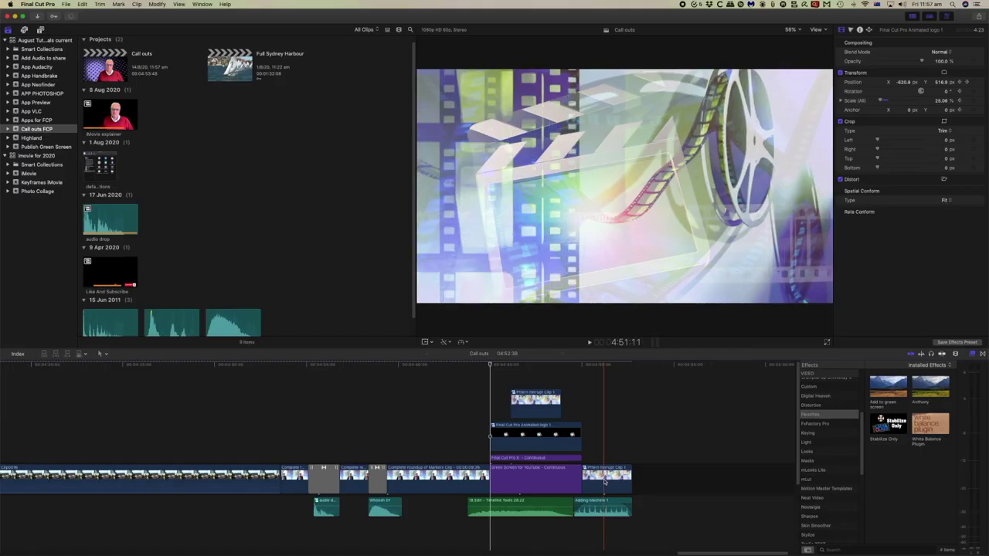
left_click(605, 478)
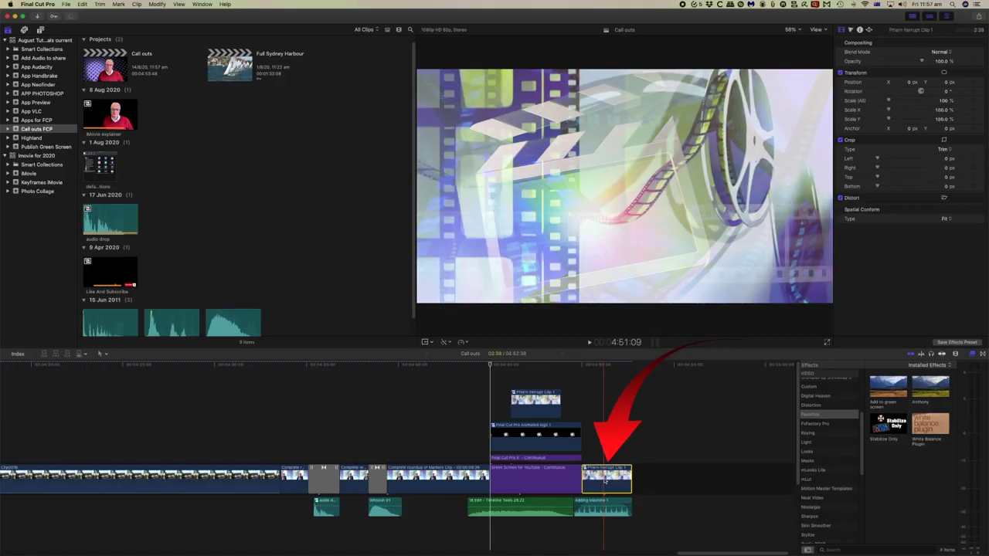
key("Delete")
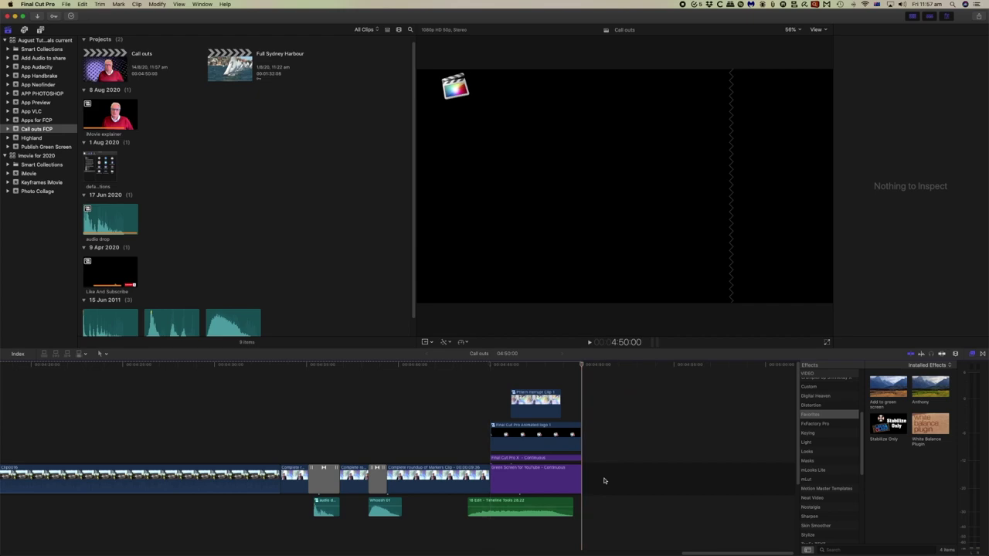
- Restore Pttern Iterrupt Clip 1, then delete only its video, keeping the Adding Machine 1 audio
key("super+z")
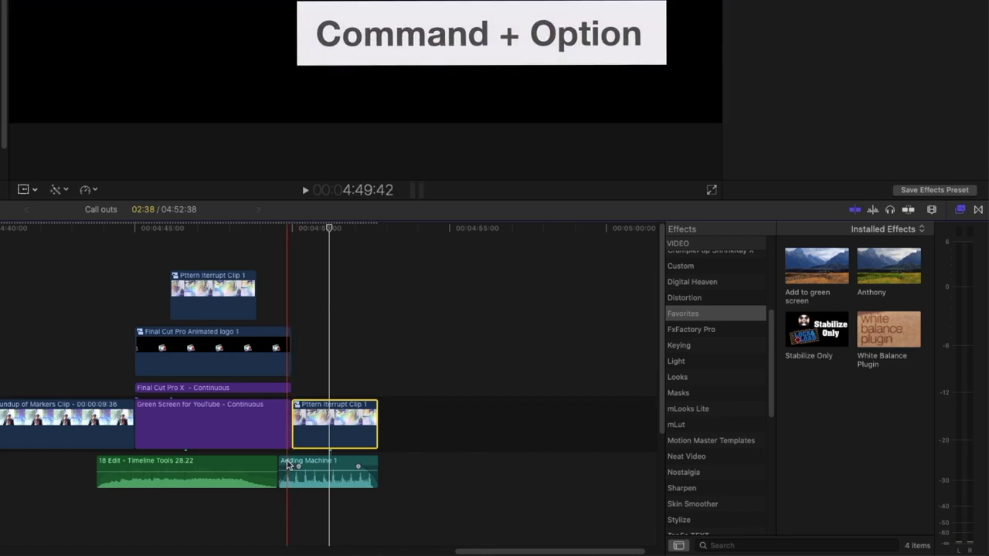
left_click(286, 464)
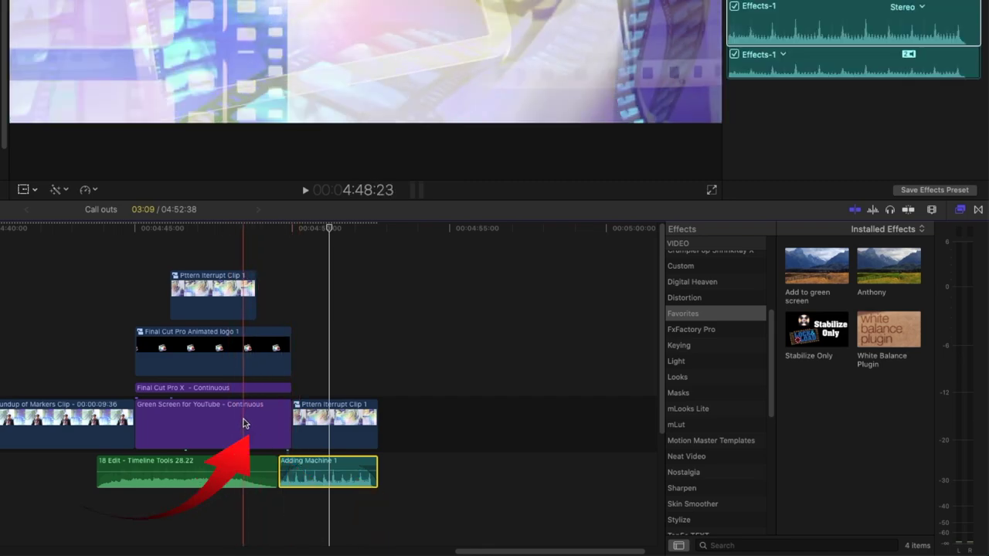
left_click(328, 425)
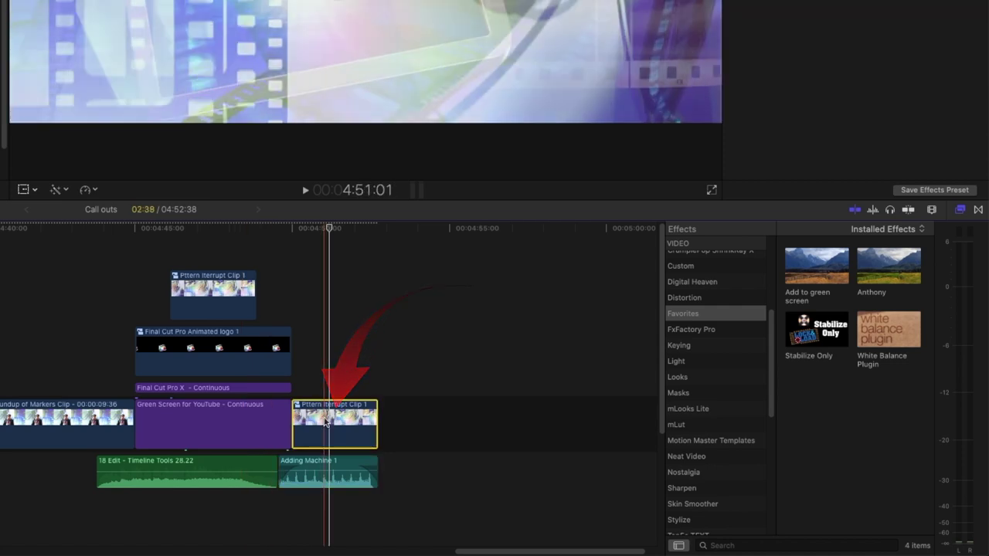
key("Delete")
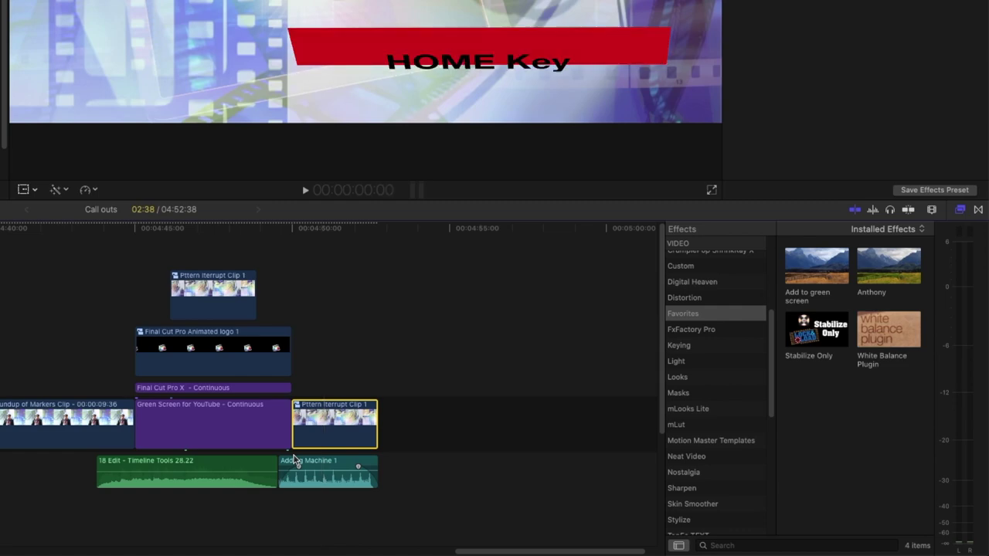
- Jump the playhead to the project's start, then to its end
key("Home")
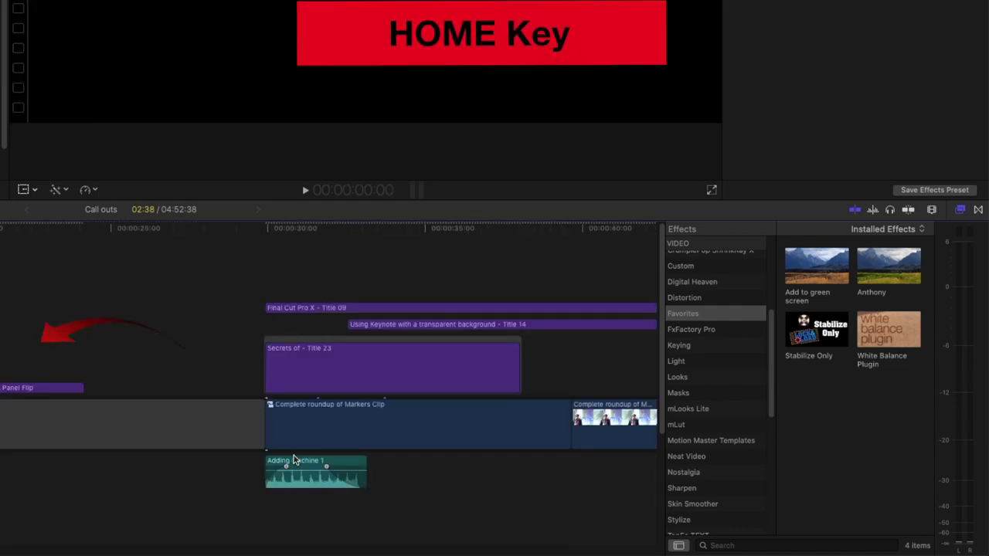
key("End")
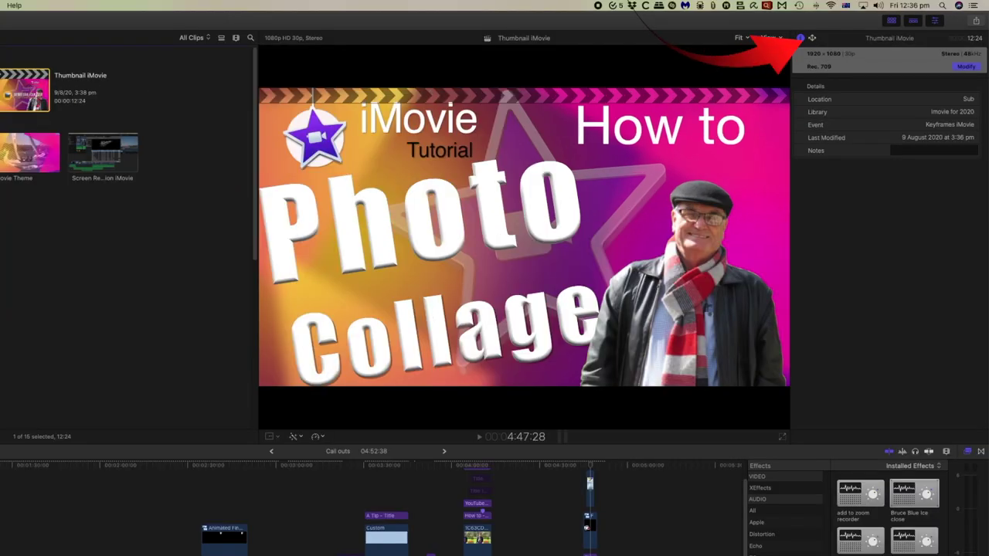
- Reveal the current project's latest export in Finder from the Info inspector
left_click(812, 39)
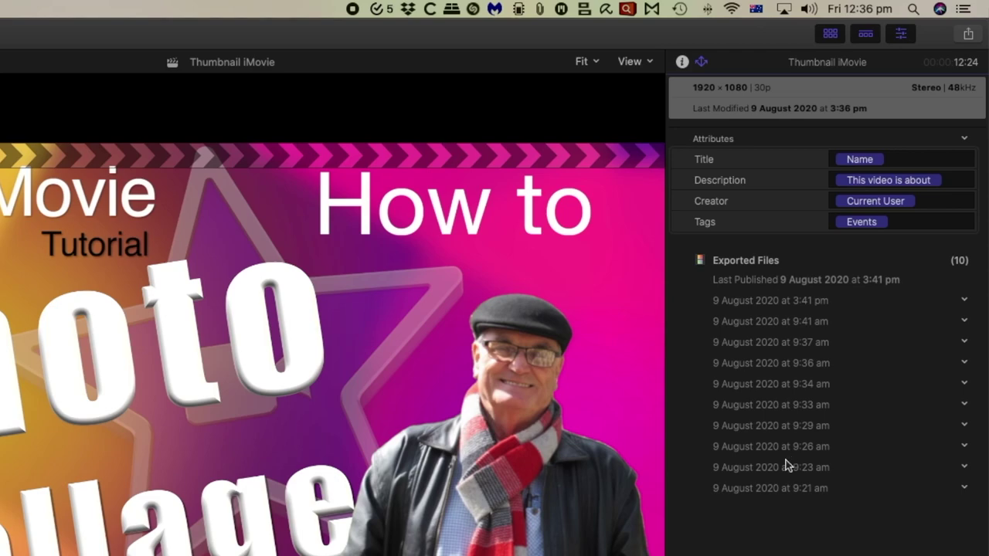
left_click(965, 301)
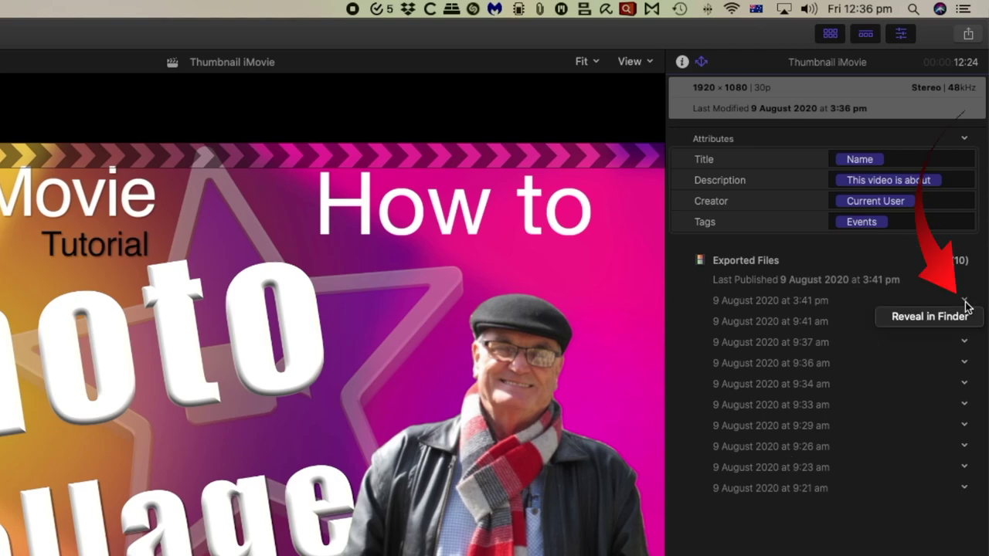
left_click(922, 318)
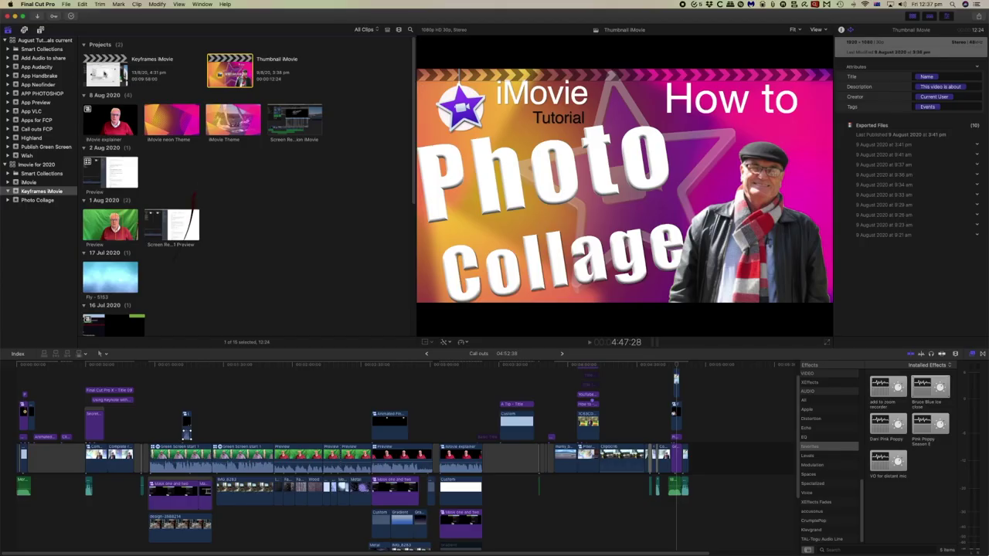
- Reveal the Keyframes iMovie project's exported video in Finder and Quick Look it
left_click(103, 71)
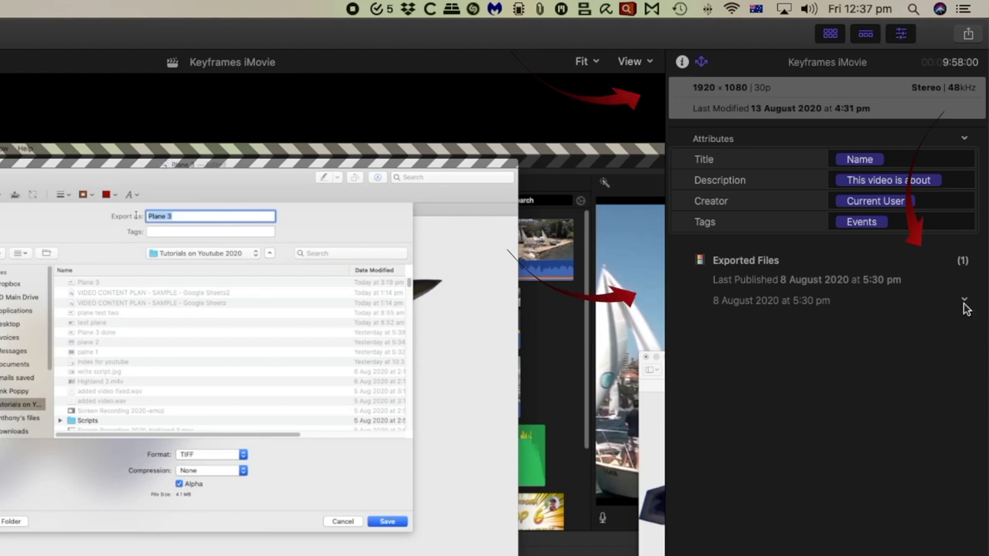
mouse_move(965, 307)
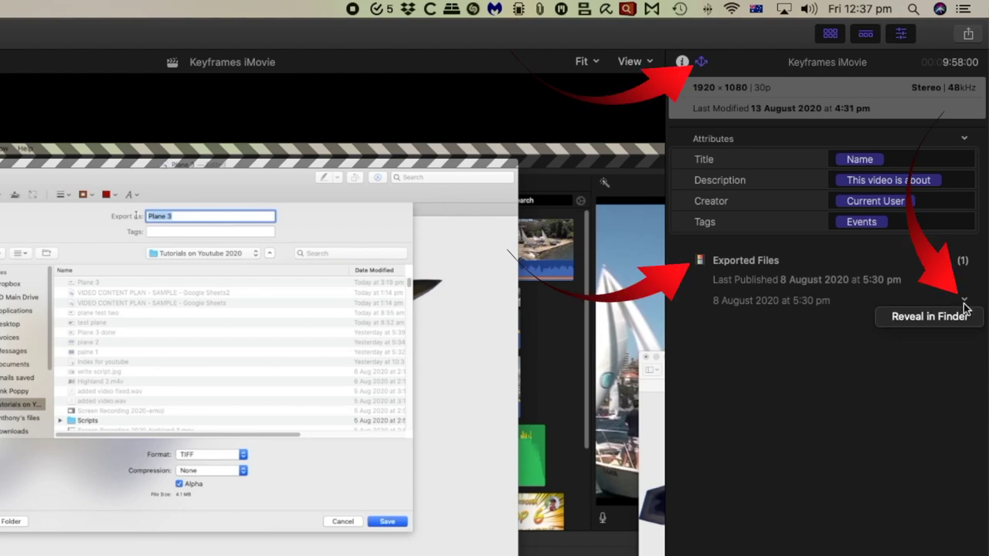
left_click(955, 323)
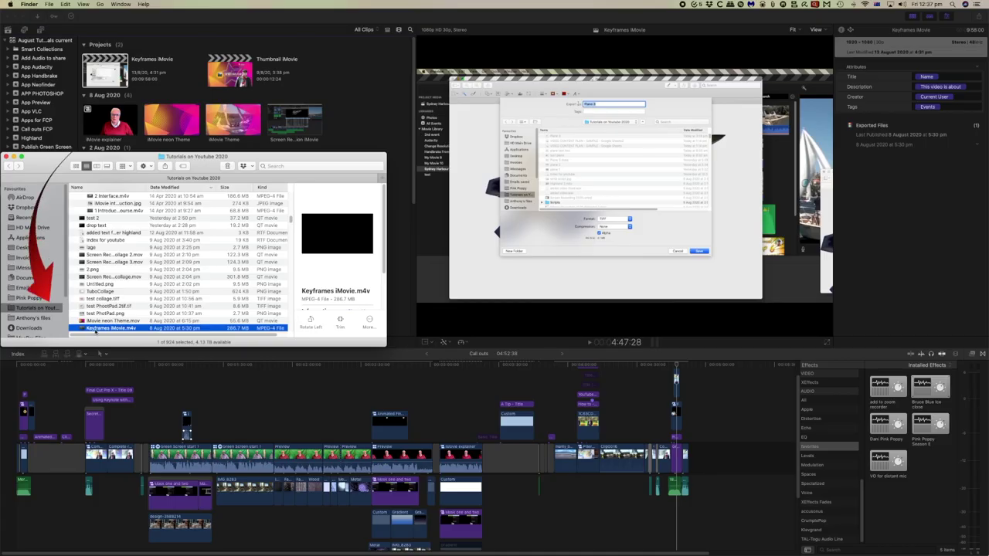
key("space")
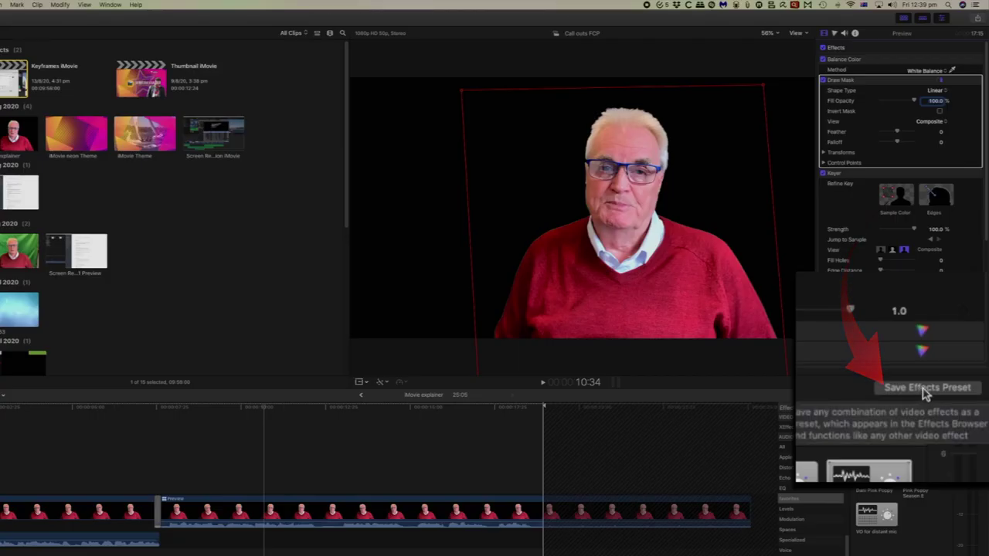
- Save the clip's video effects as a preset named 'test' in the Favorites category
left_click(923, 392)
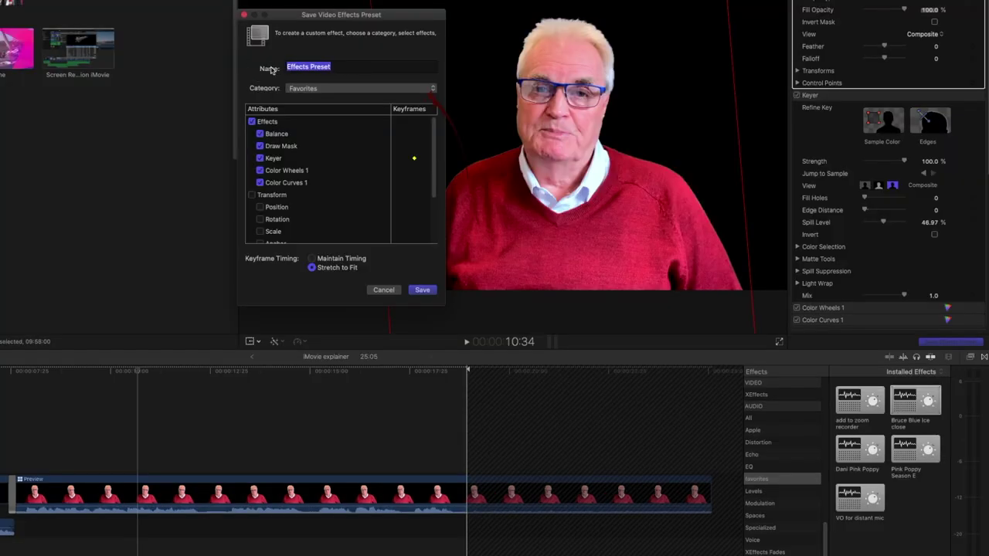
type("test")
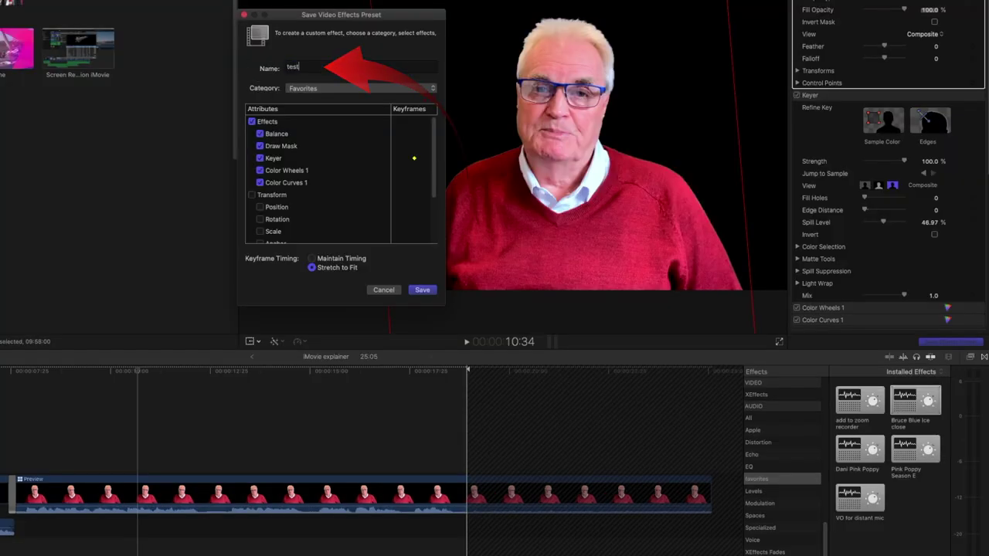
left_click(427, 88)
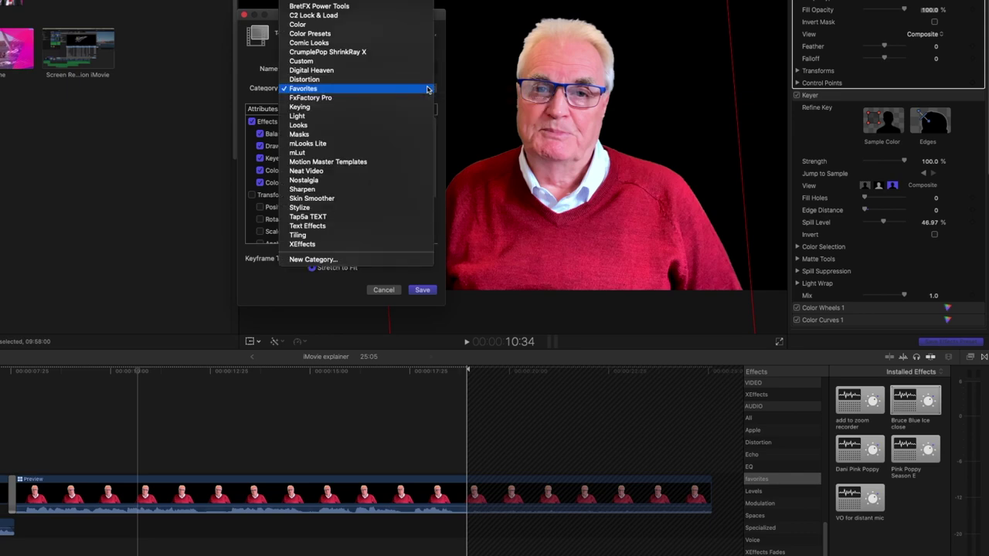
left_click(313, 90)
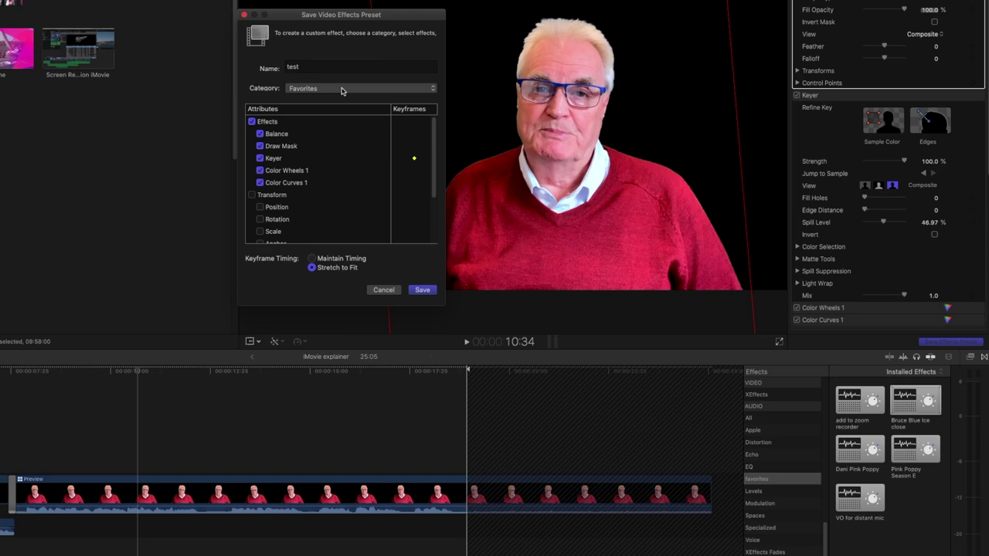
left_click(433, 89)
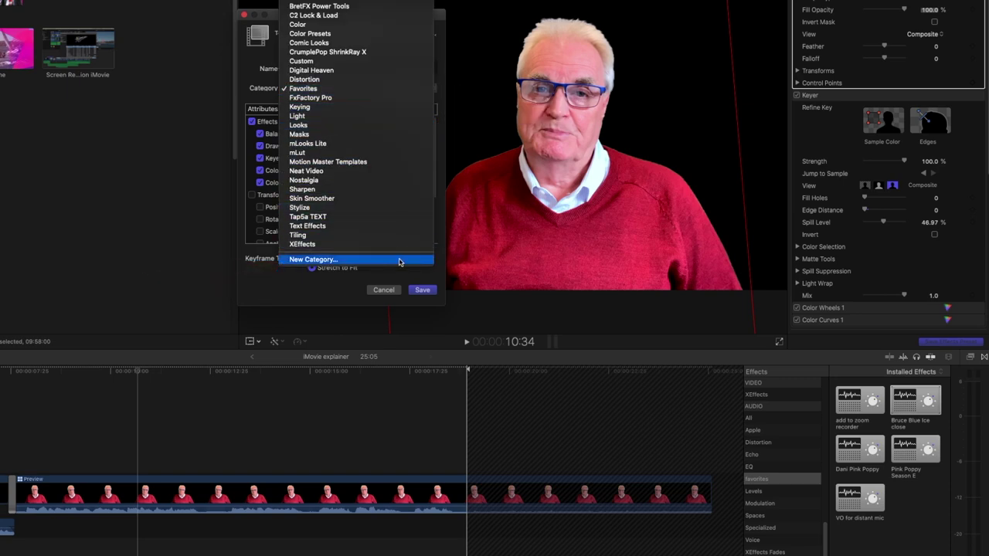
left_click(357, 89)
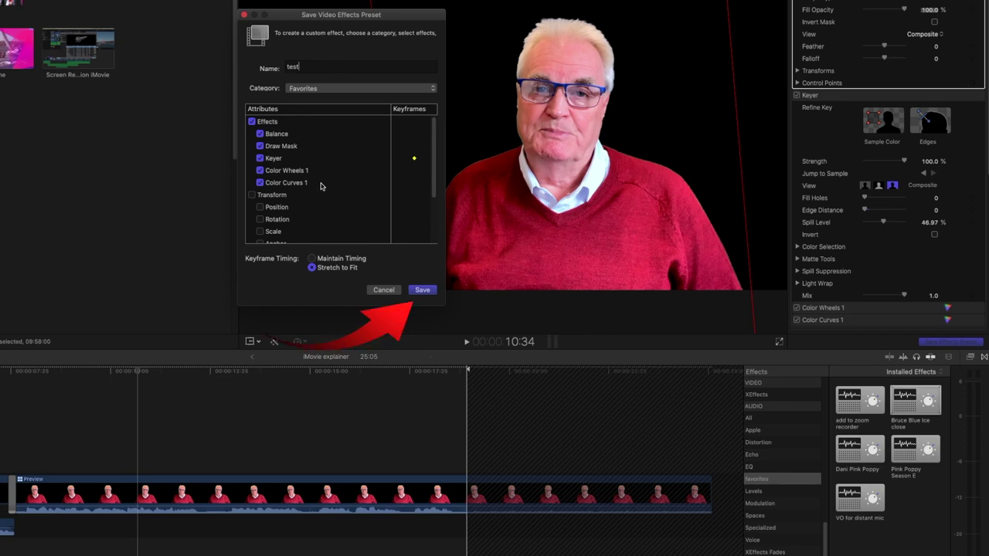
left_click(423, 290)
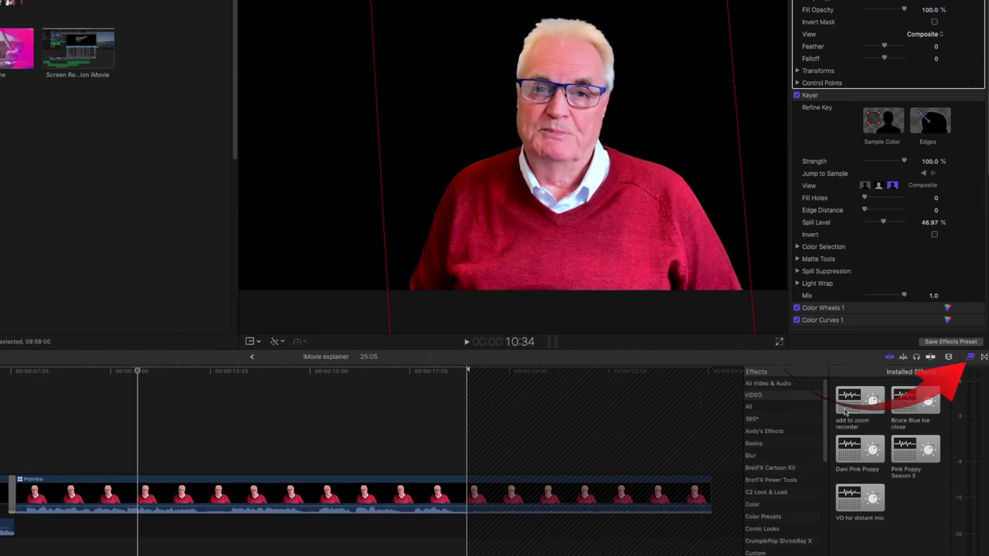
- Open the Favorites category in the Effects browser sidebar to see the test preset
scroll(774, 432, "down", 6)
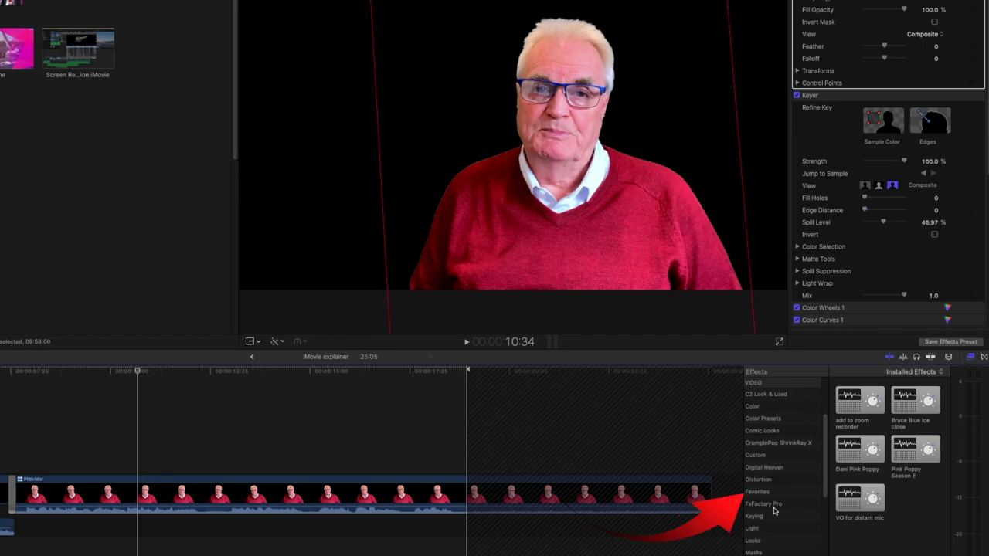
left_click(760, 493)
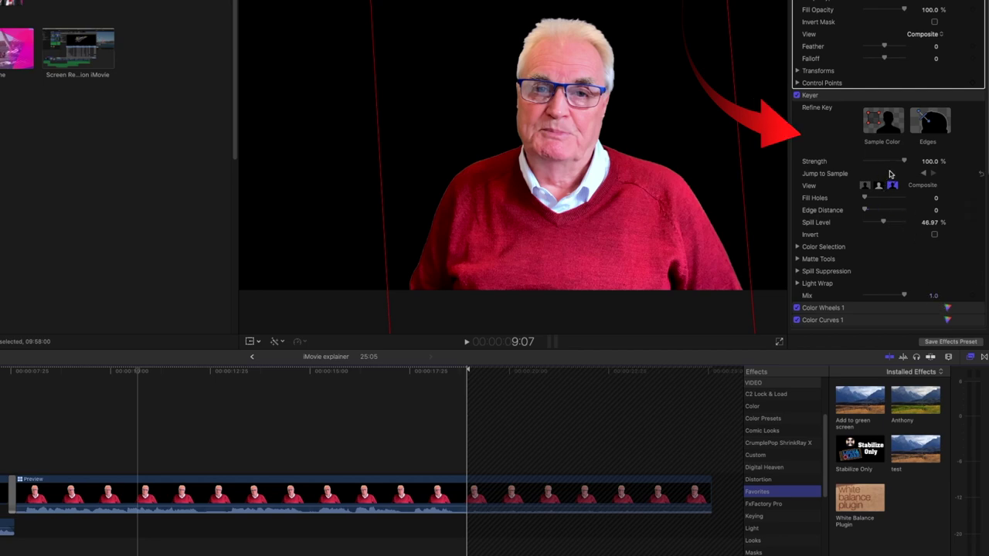
- Save the current effects again as 'test' and replace the existing preset
left_click(948, 342)
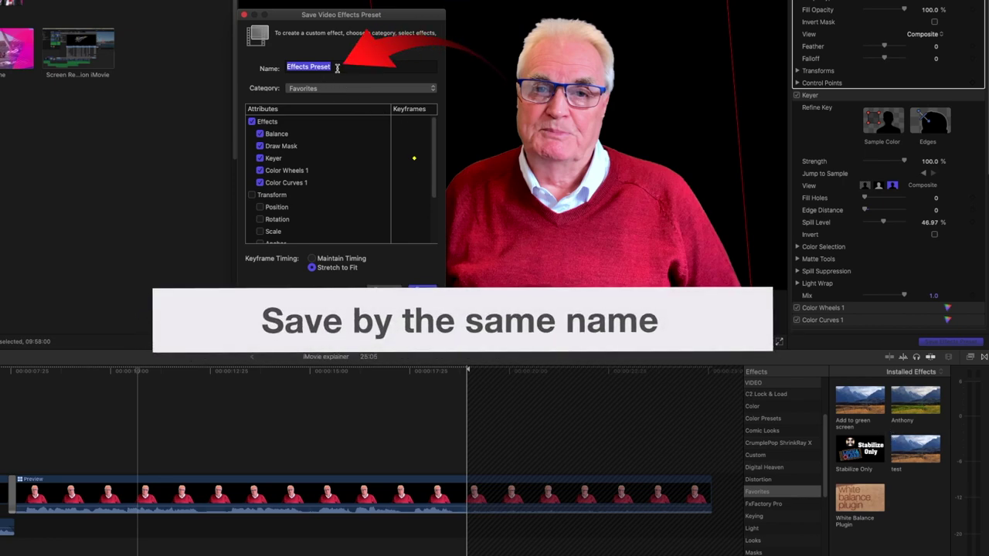
type("te")
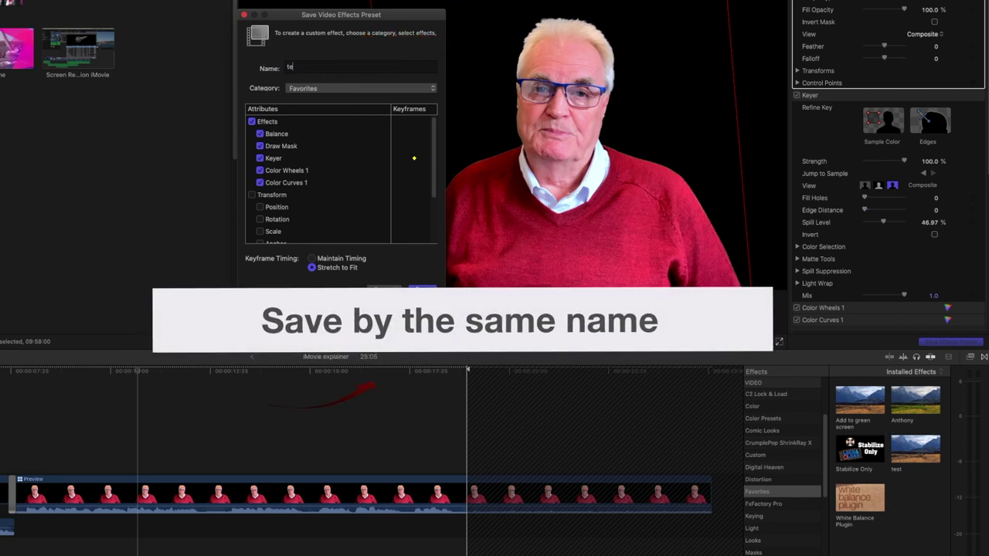
type("st")
left_click(421, 290)
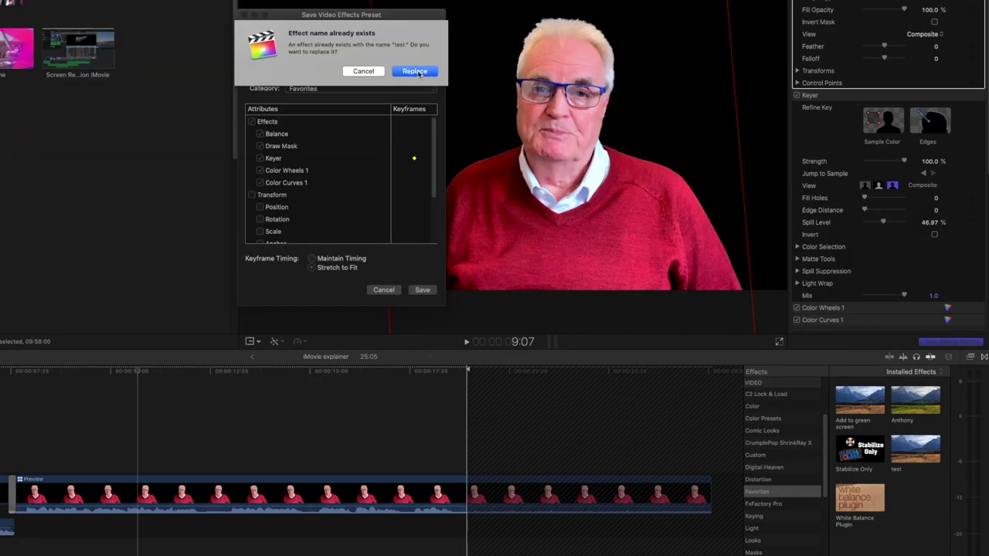
left_click(477, 113)
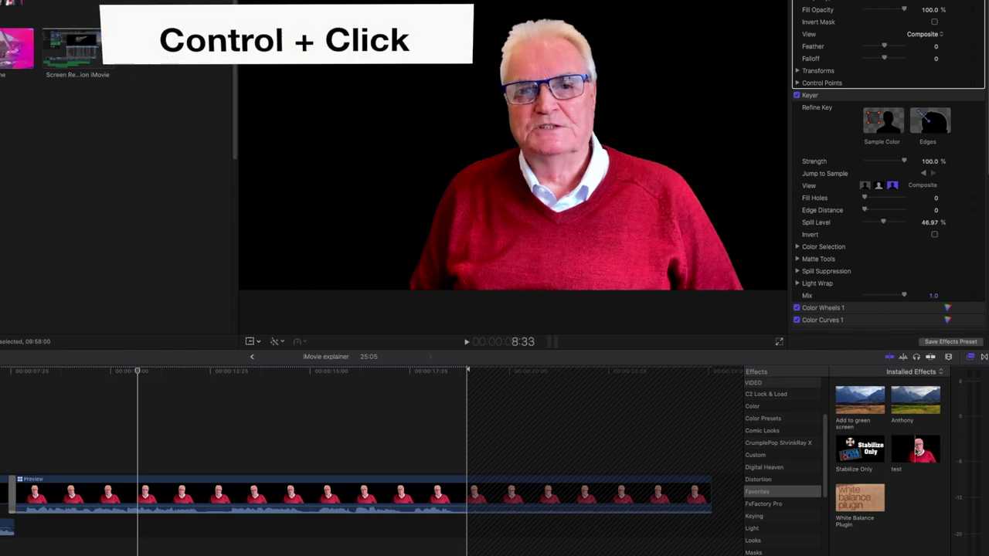
- Reveal the test preset in Finder, trash test.effectsPreset, and return to Final Cut Pro
left_click(916, 449, "ctrl")
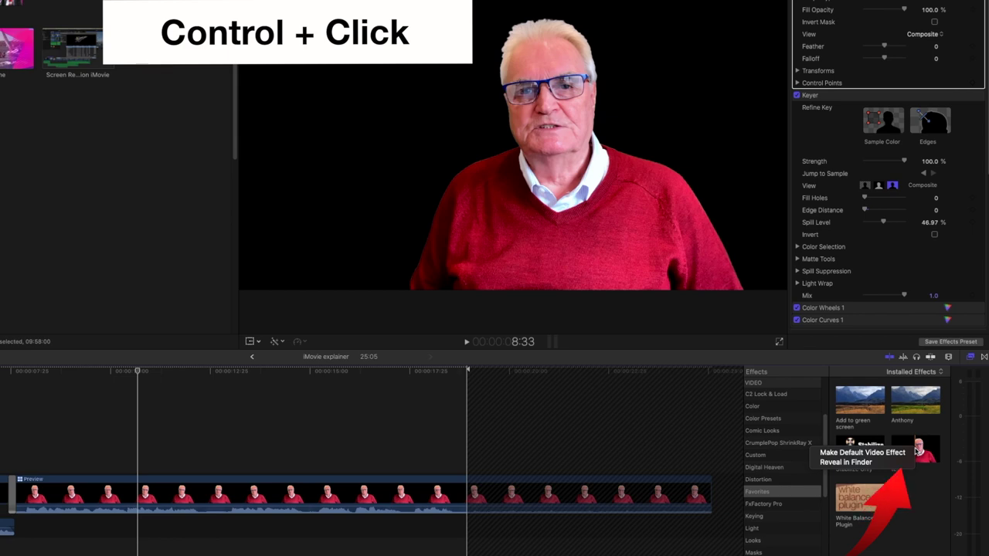
left_click(845, 462)
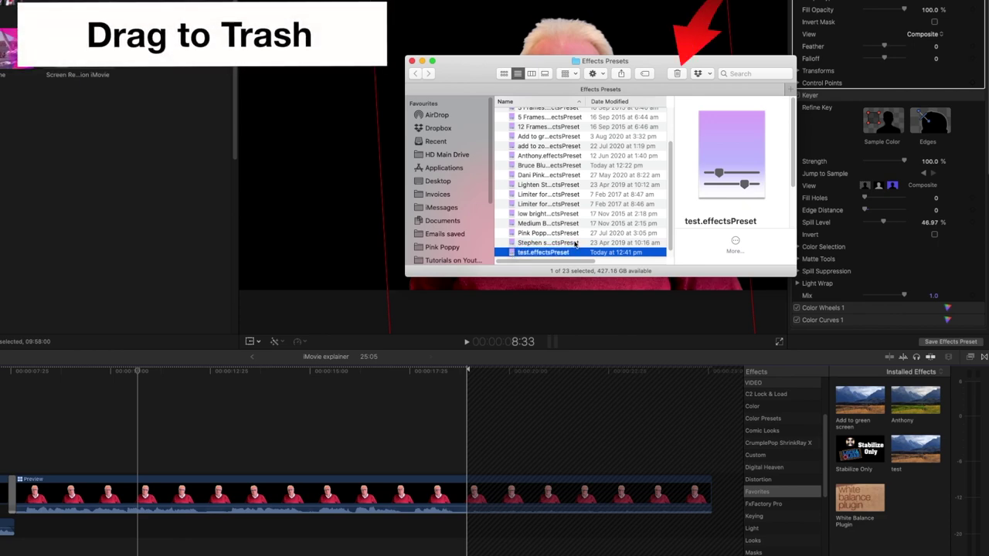
left_click(675, 74)
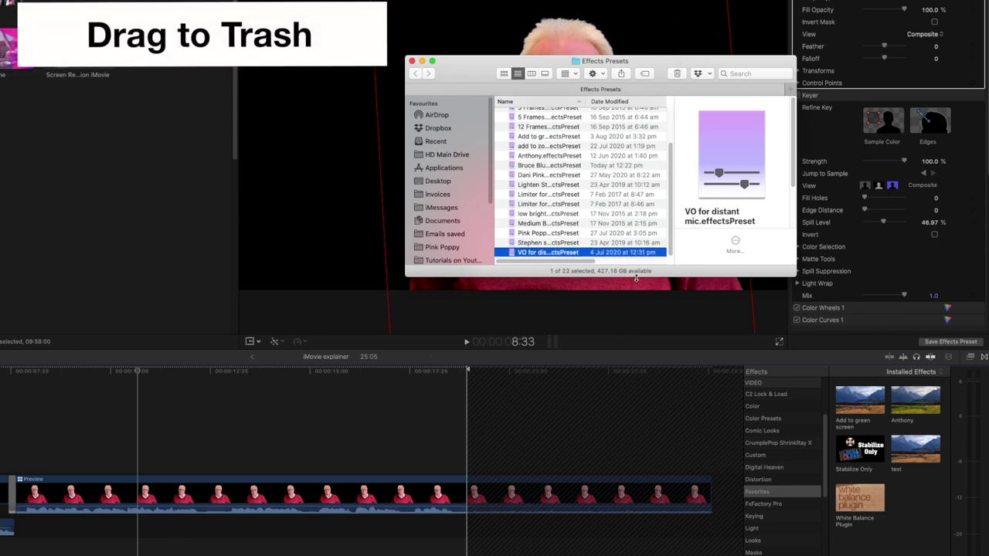
left_click(904, 554)
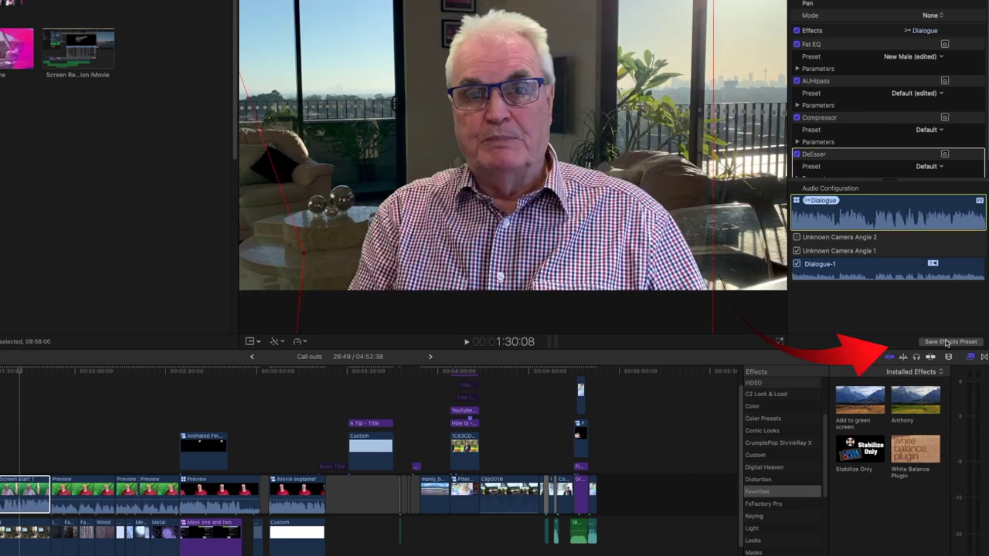
- Save the clip's four audio effects as a preset and view the audio Favorites category
left_click(946, 342)
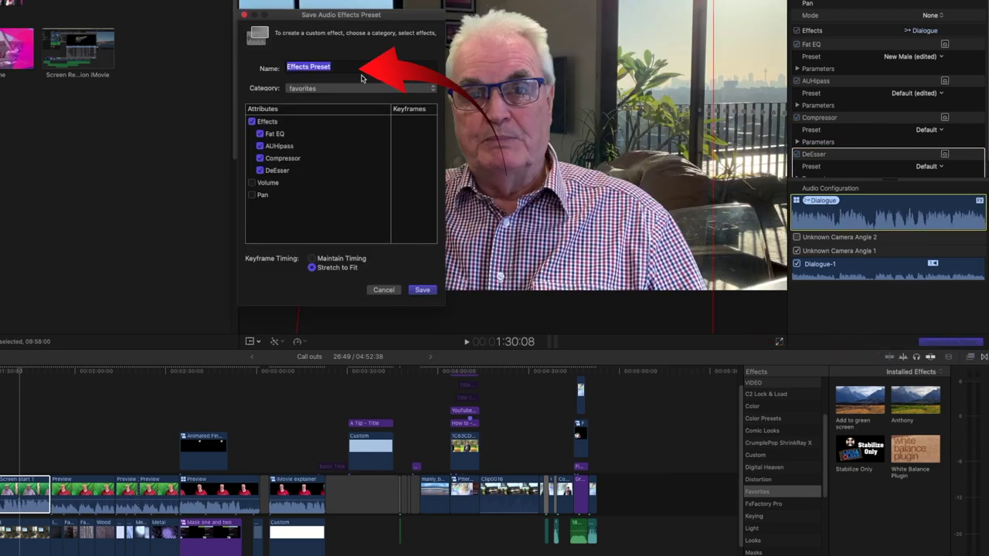
left_click(422, 290)
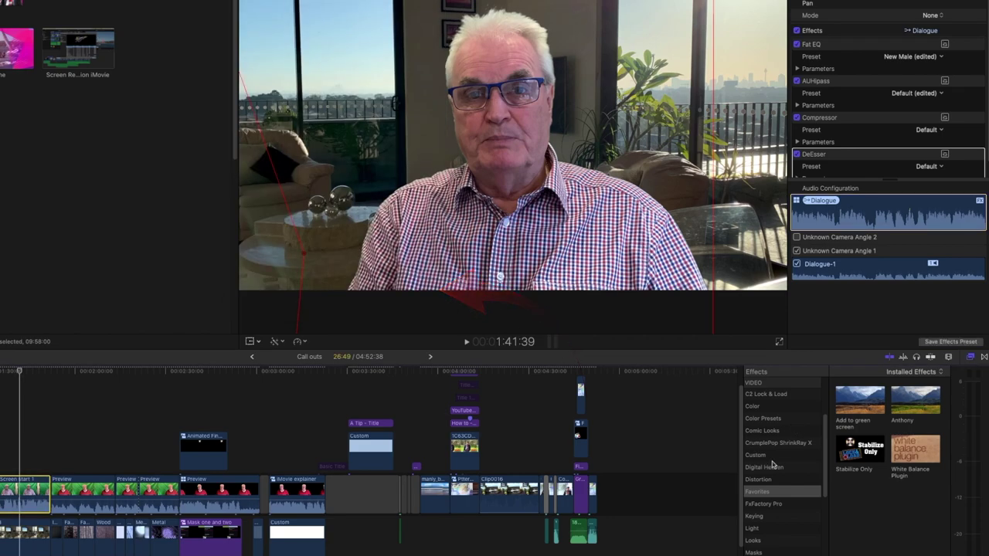
scroll(772, 464, "down", 5)
scroll(773, 462, "down", 6)
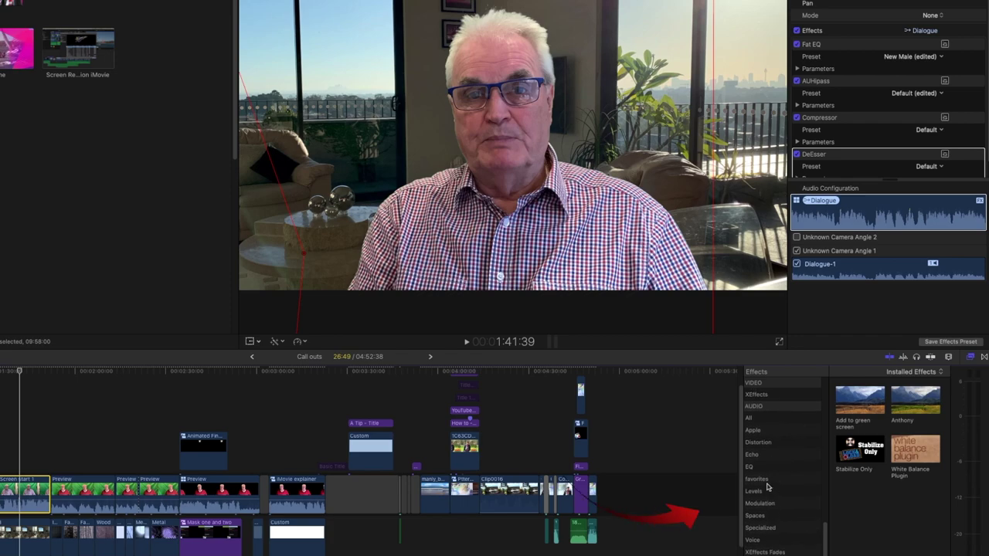
left_click(760, 479)
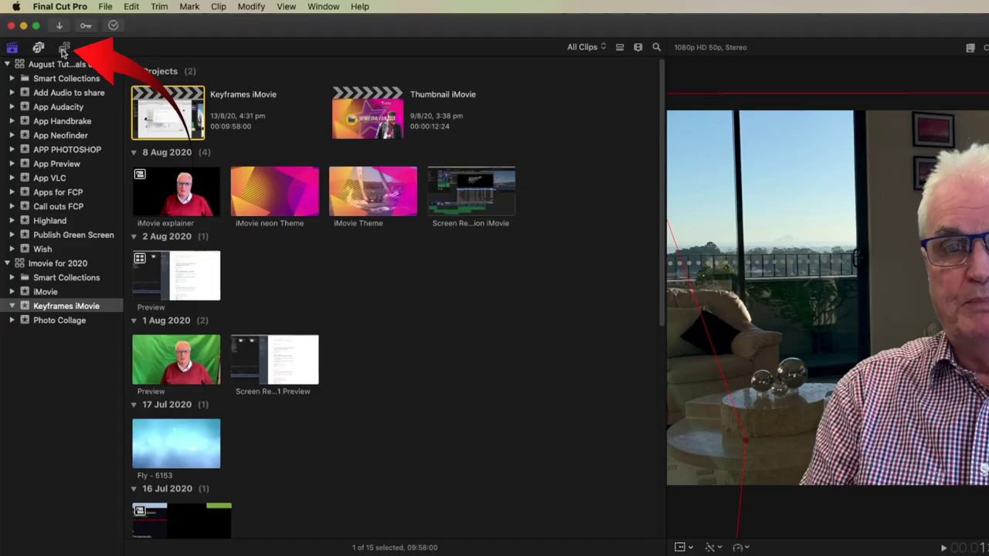
- Pick the Basic Title from the Bumper/Opener category of the Titles browser
left_click(40, 30)
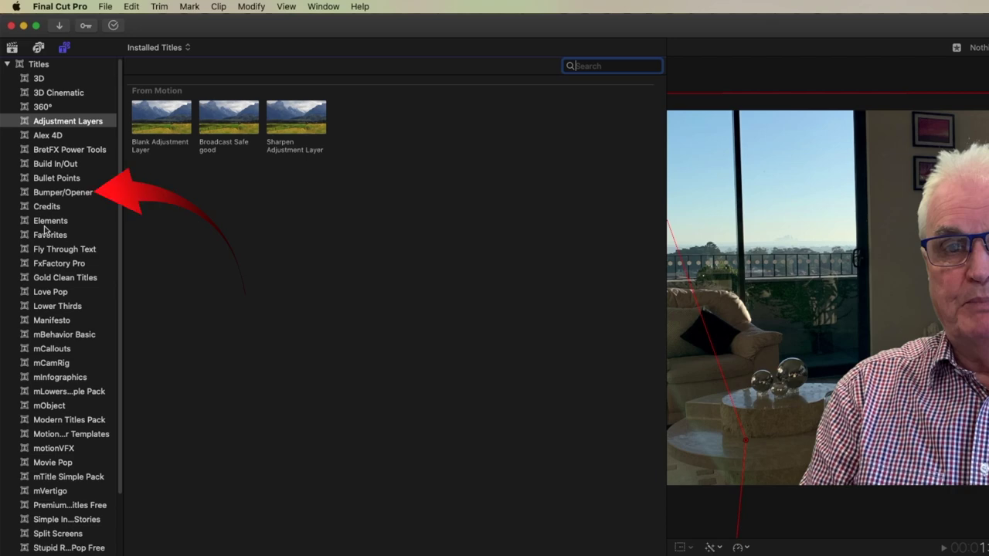
left_click(44, 190)
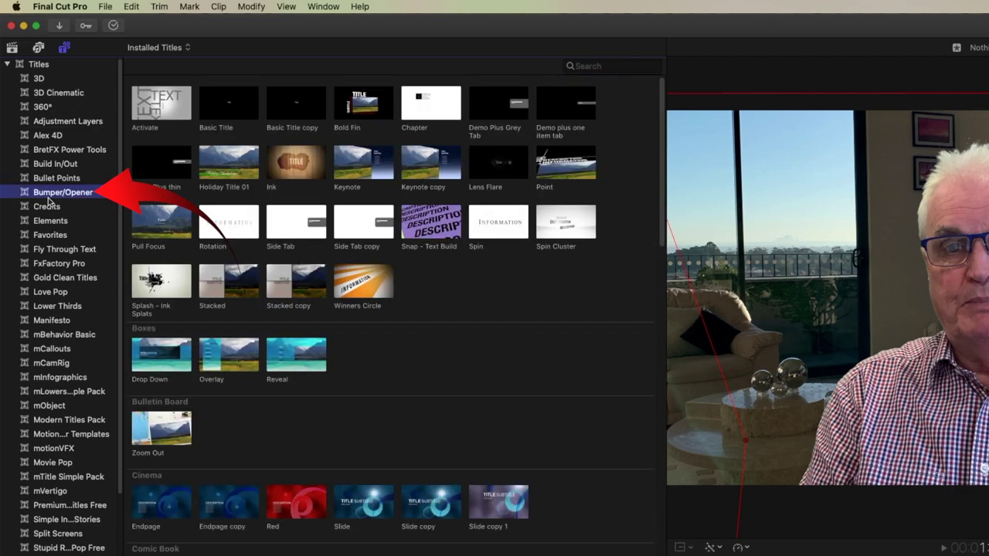
left_click(226, 111)
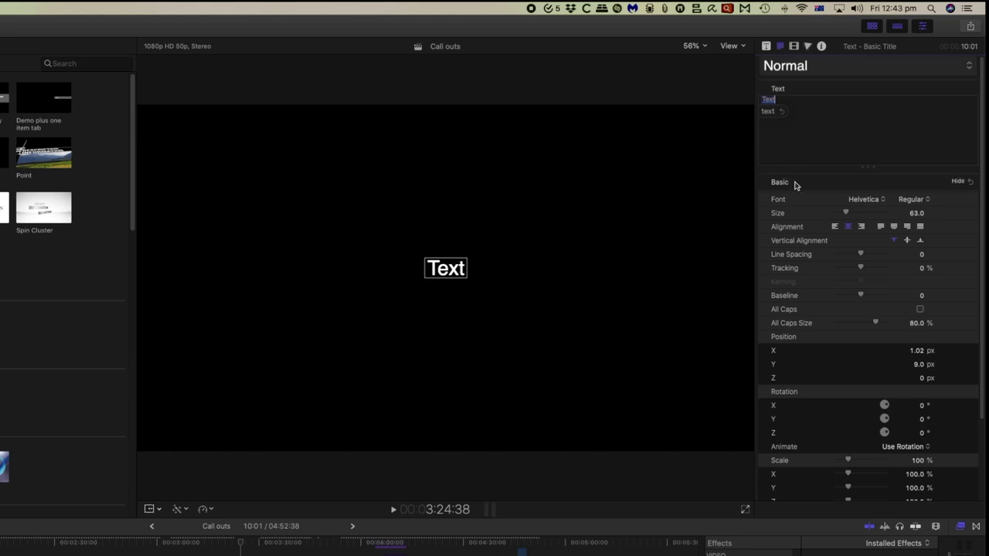
- Change the title font to Hiragino Maru Gothic ProN and make its face red
left_click(862, 203)
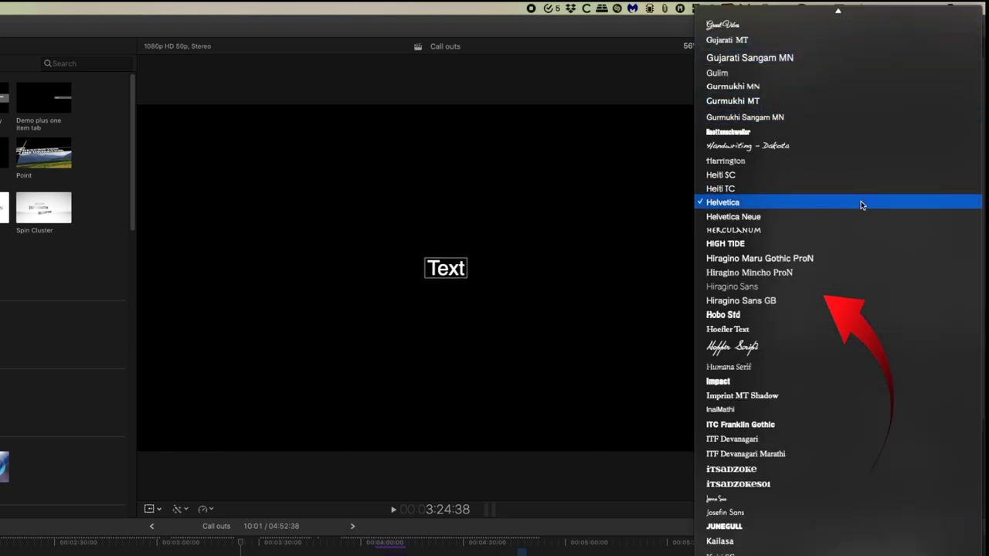
left_click(850, 258)
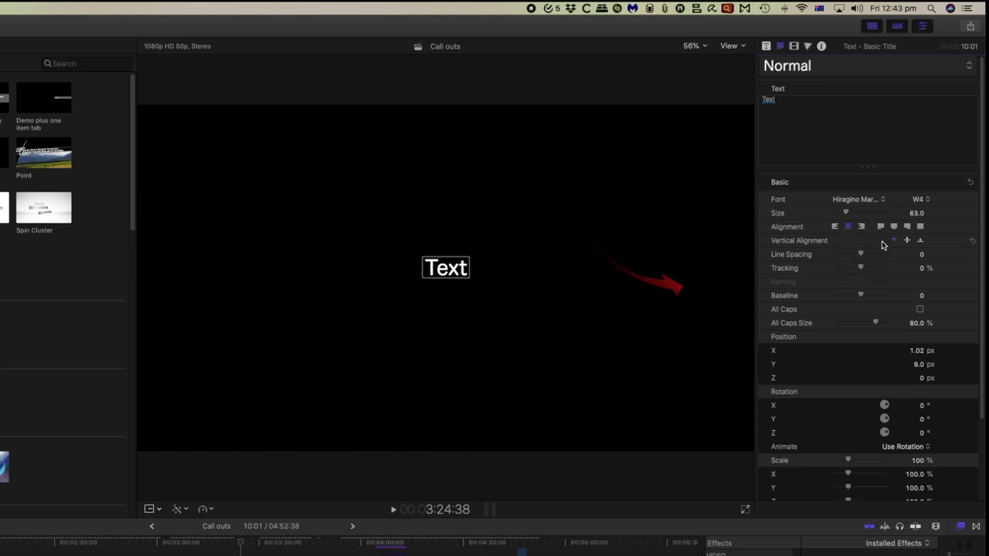
scroll(856, 309, "down", 3)
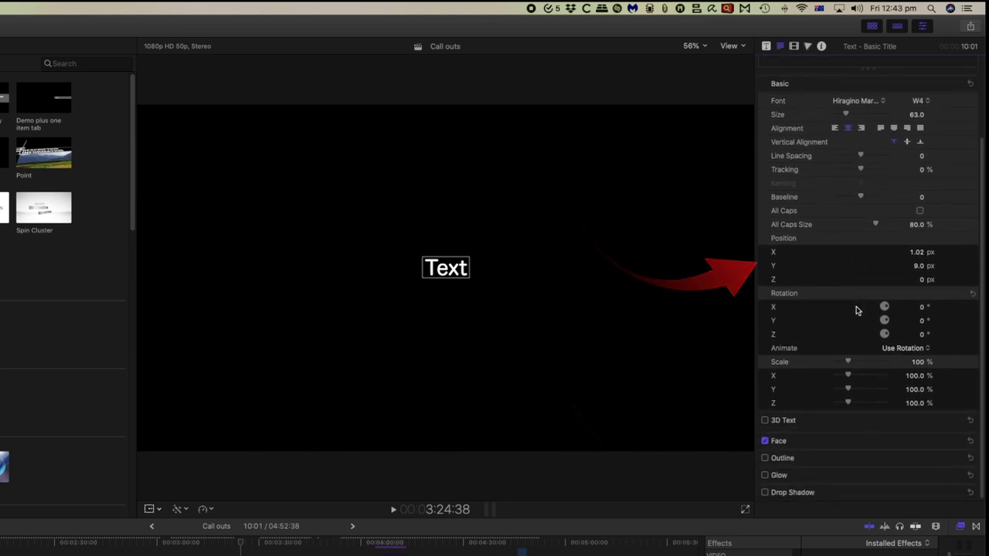
left_click(956, 441)
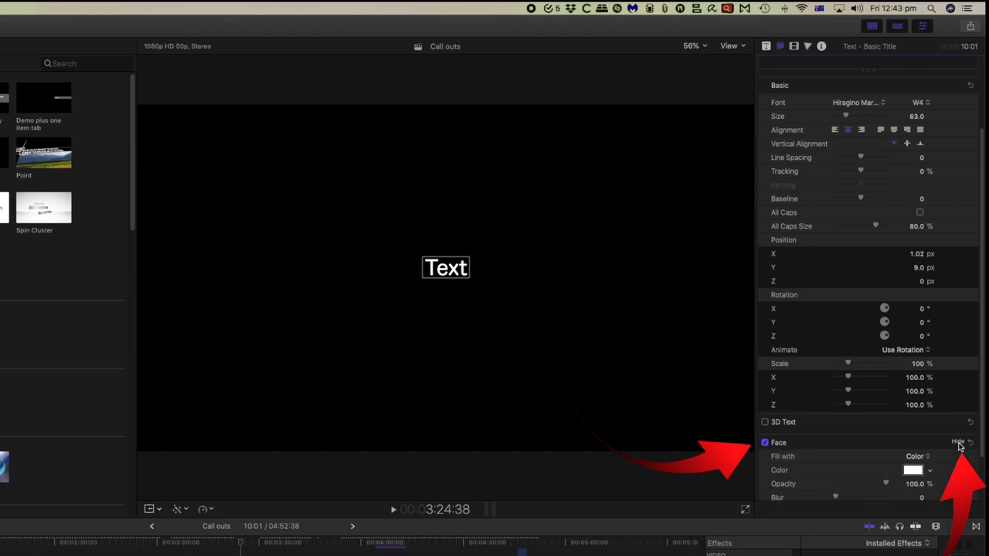
left_click(913, 468)
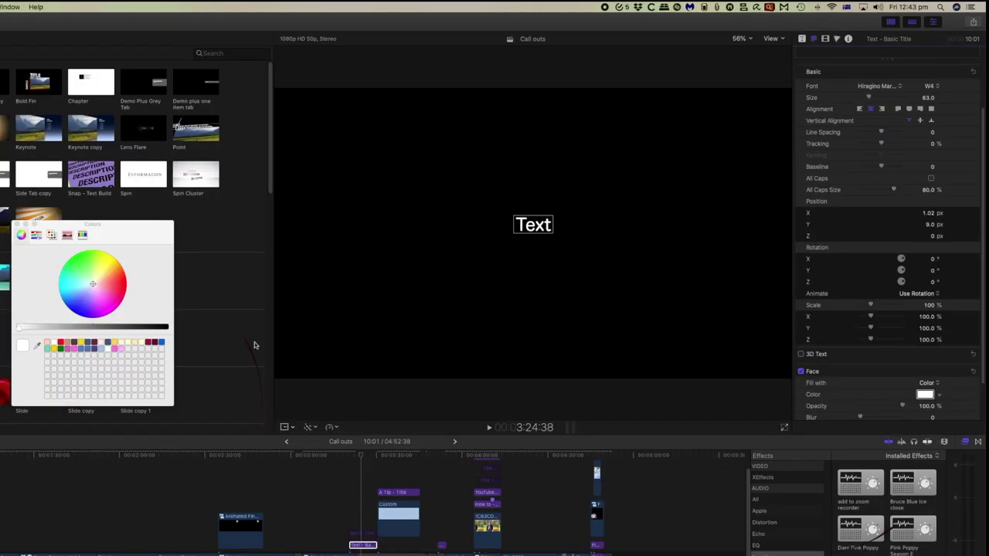
left_click(113, 286)
- Turn on a white drop shadow and enlarge the title text to size 147
scroll(913, 331, "down", 2)
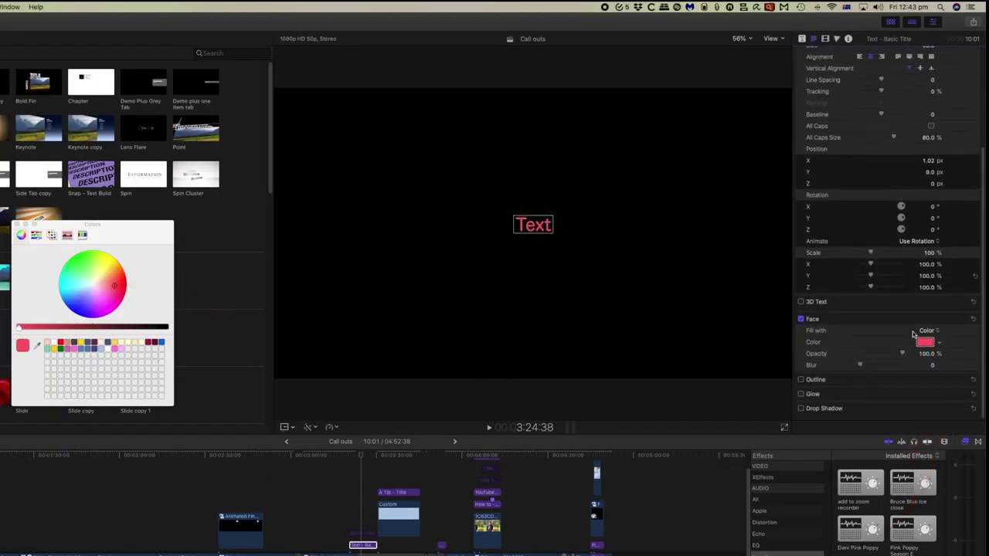
left_click(801, 415)
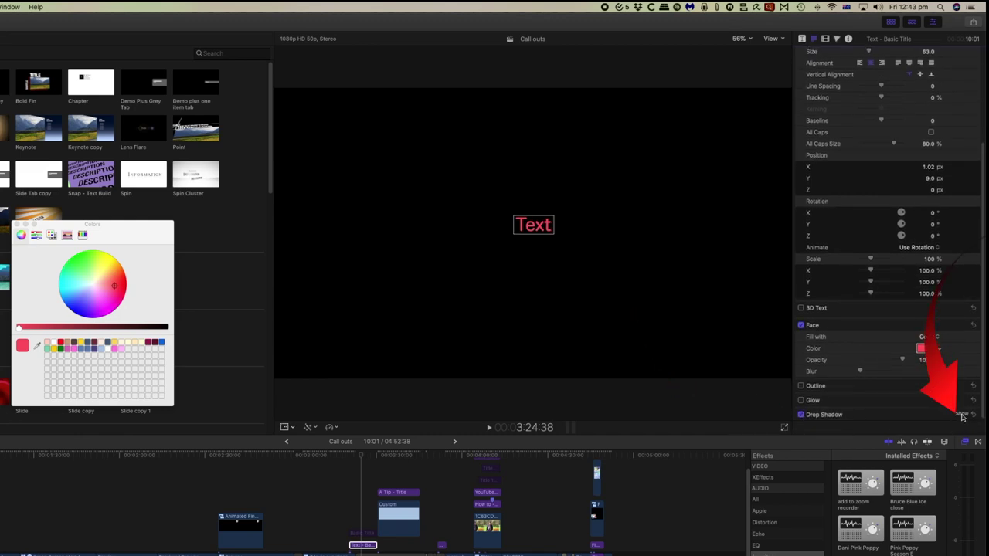
left_click(963, 415)
scroll(927, 363, "down", 3)
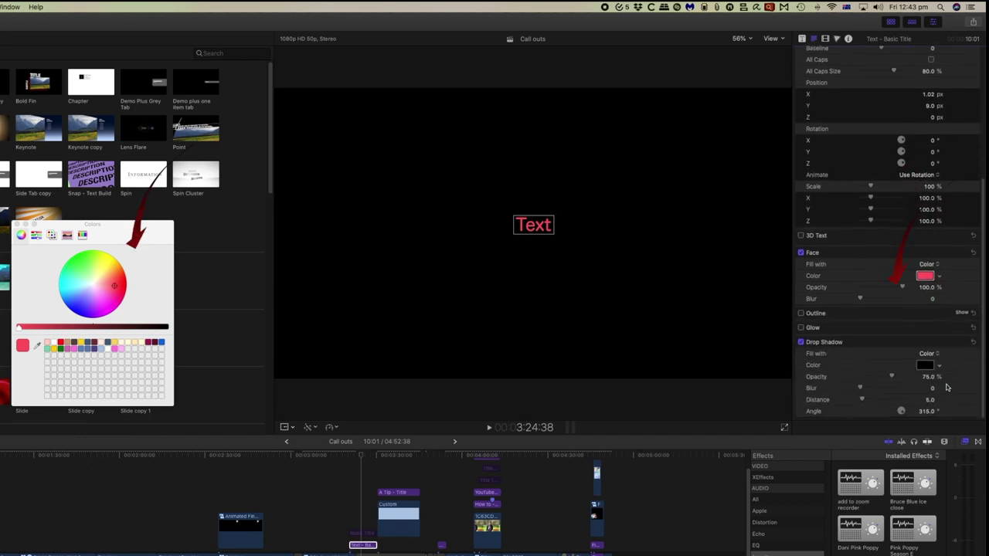
left_click(924, 368)
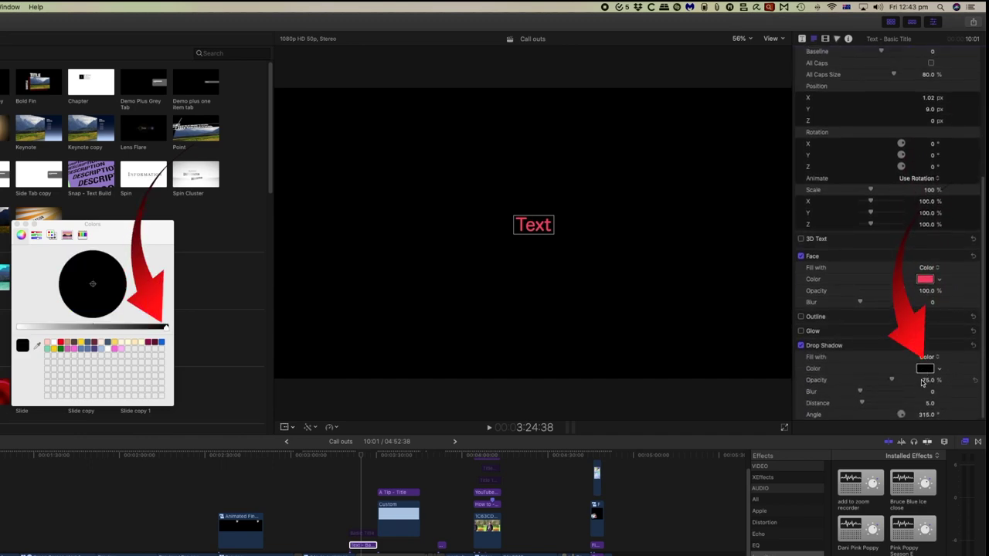
left_click(52, 343)
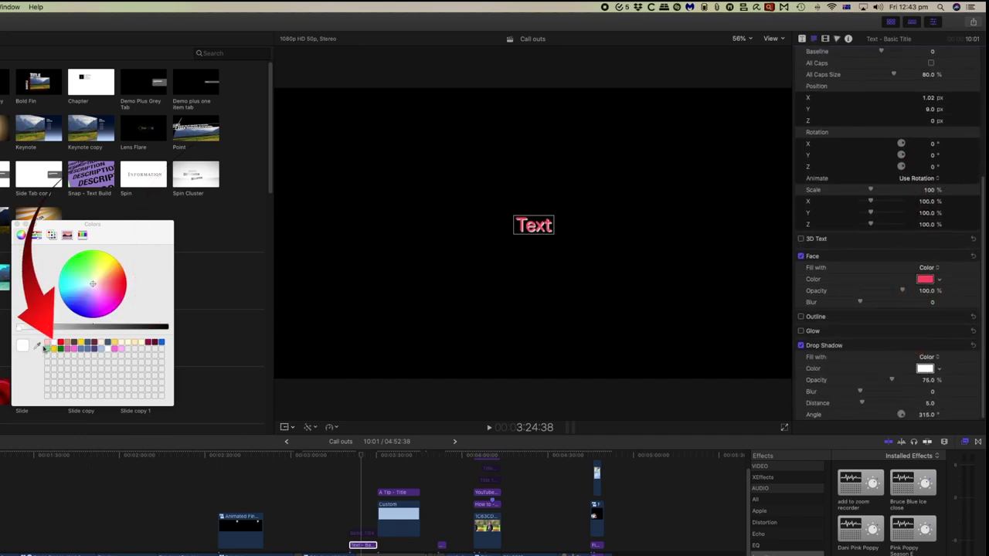
scroll(827, 218, "up", 5)
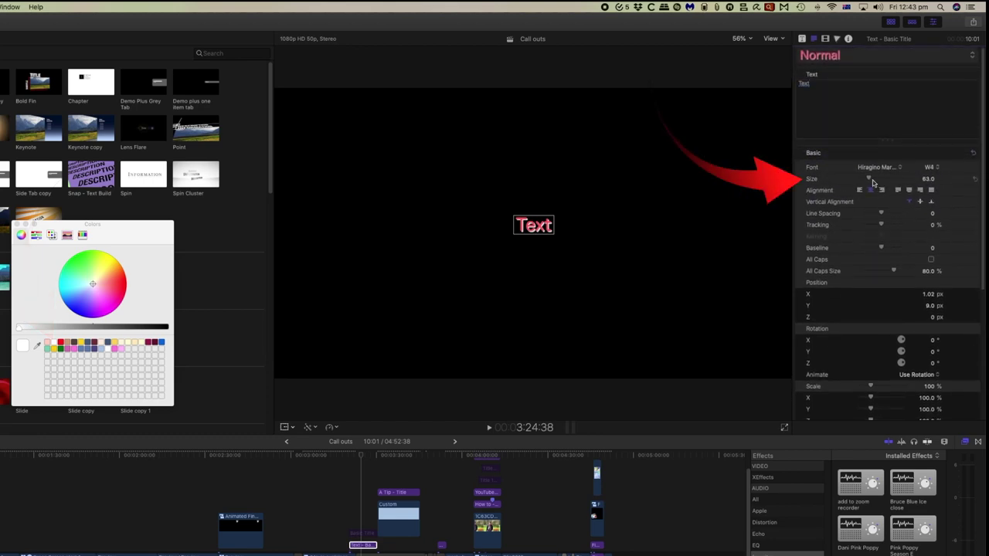
left_click_drag(872, 182, 881, 180)
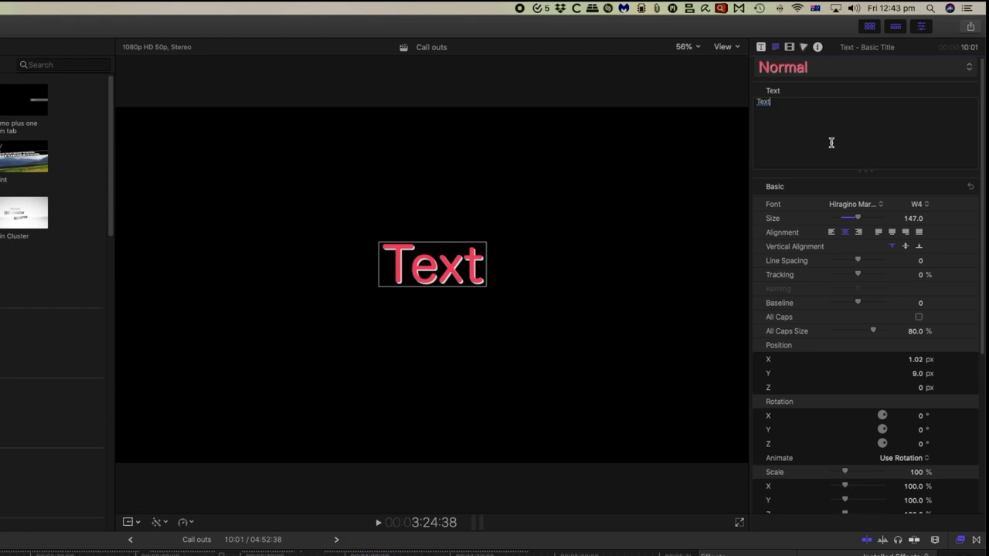
- Open the Text inspector's preset popup to see the style preset save options
left_click(969, 68)
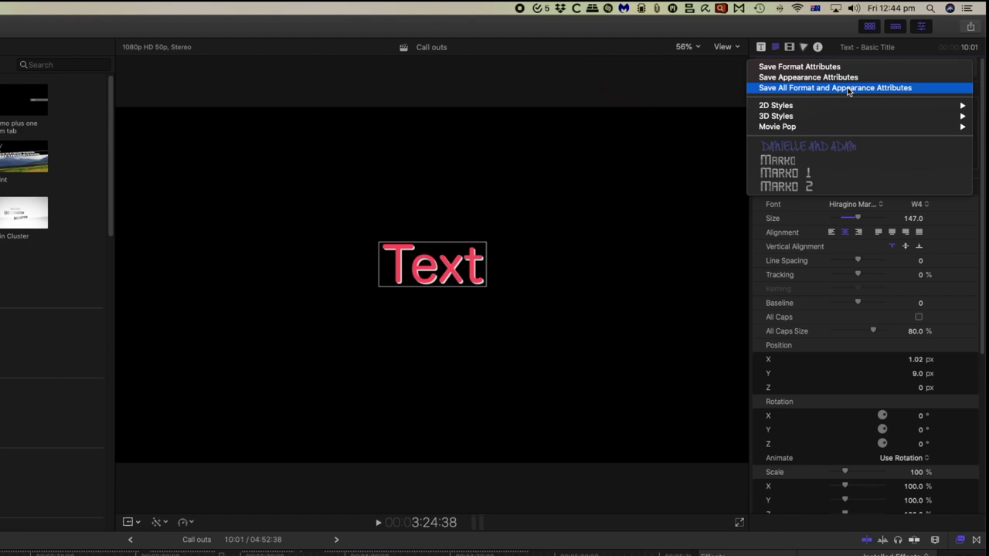
- Save all format and appearance attributes as a preset named 'test' and verify it's listed
left_click(847, 88)
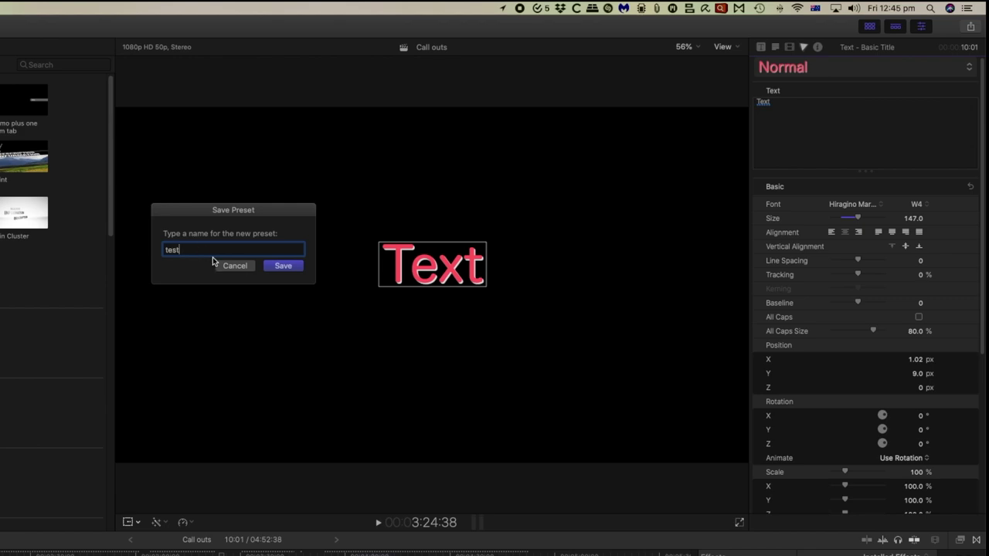
left_click(282, 266)
left_click(967, 68)
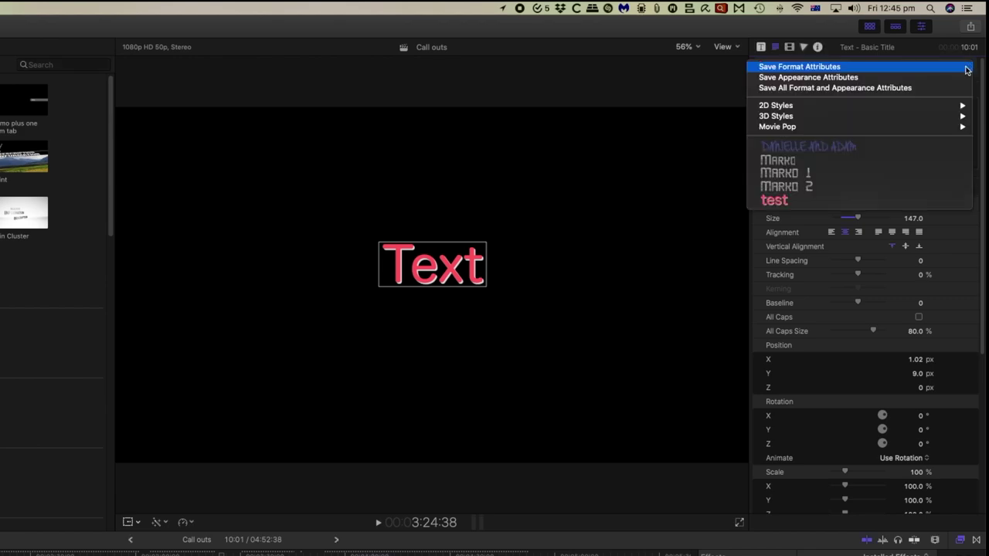